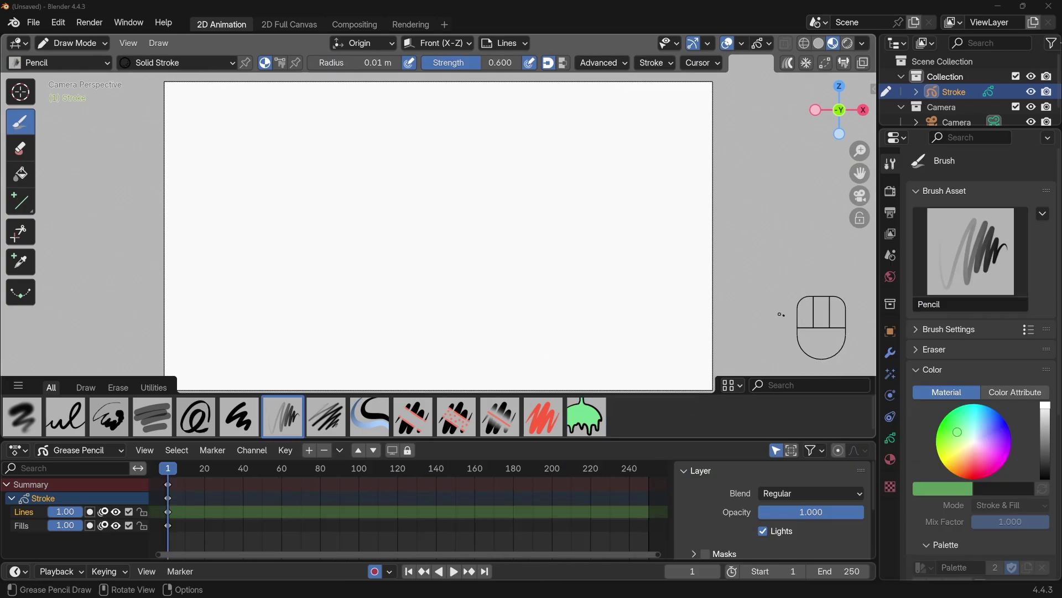
# - Create a new file from the 2D Animation template
pyautogui.click(34, 23)
pyautogui.moveTo(59, 43)
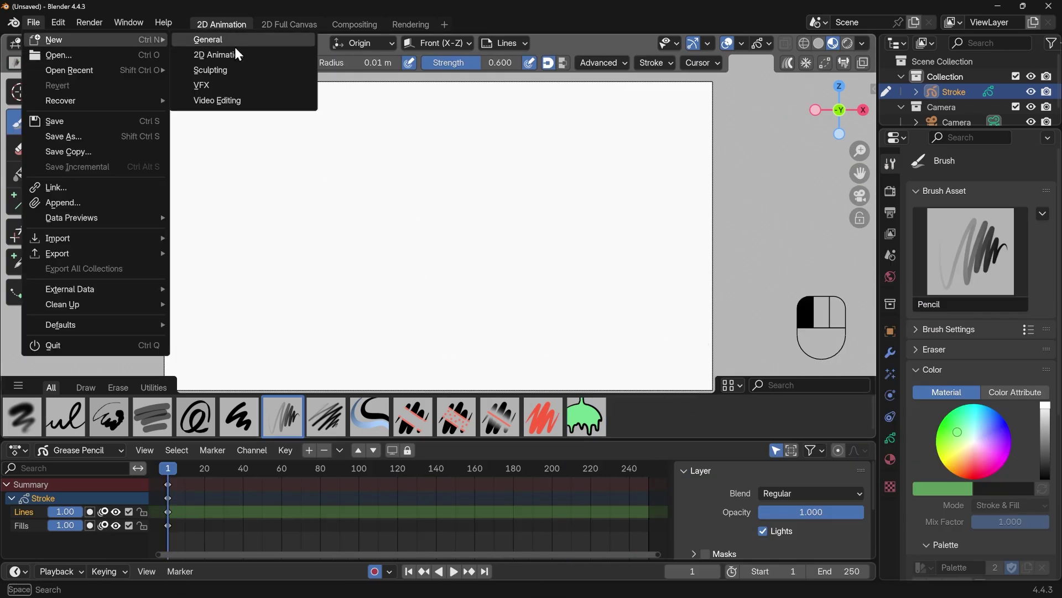
pyautogui.click(247, 55)
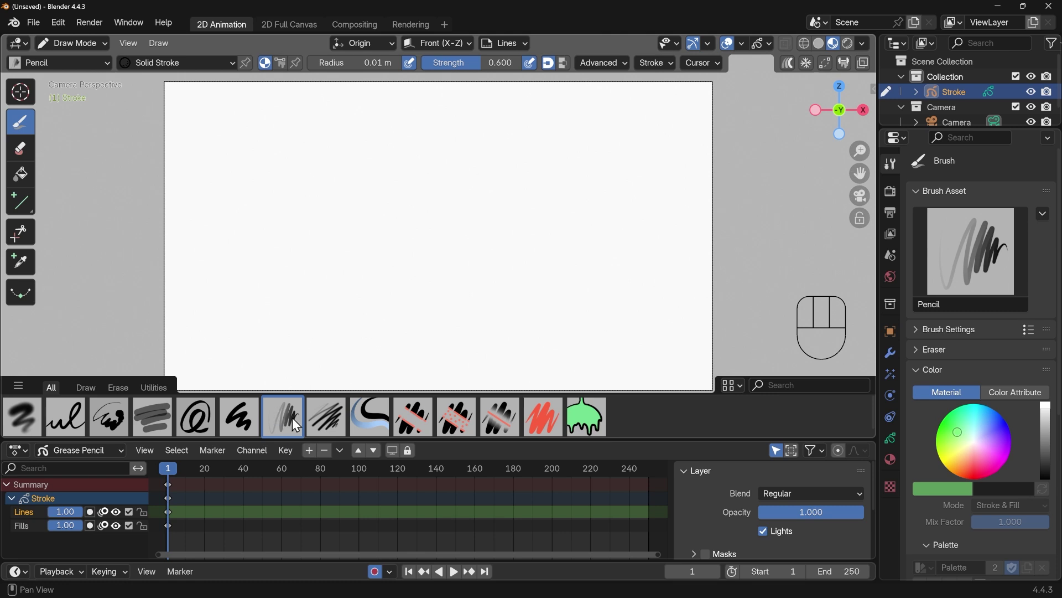
# - Draw a closed ball outline near the top centre of the canvas with the Ink Pen brush and check the Lines layer's visibility toggle
pyautogui.moveTo(443, 187)
pyautogui.mouseDown()
pyautogui.moveTo(415, 174)
pyautogui.moveTo(483, 138)
pyautogui.moveTo(440, 193)
pyautogui.mouseUp()
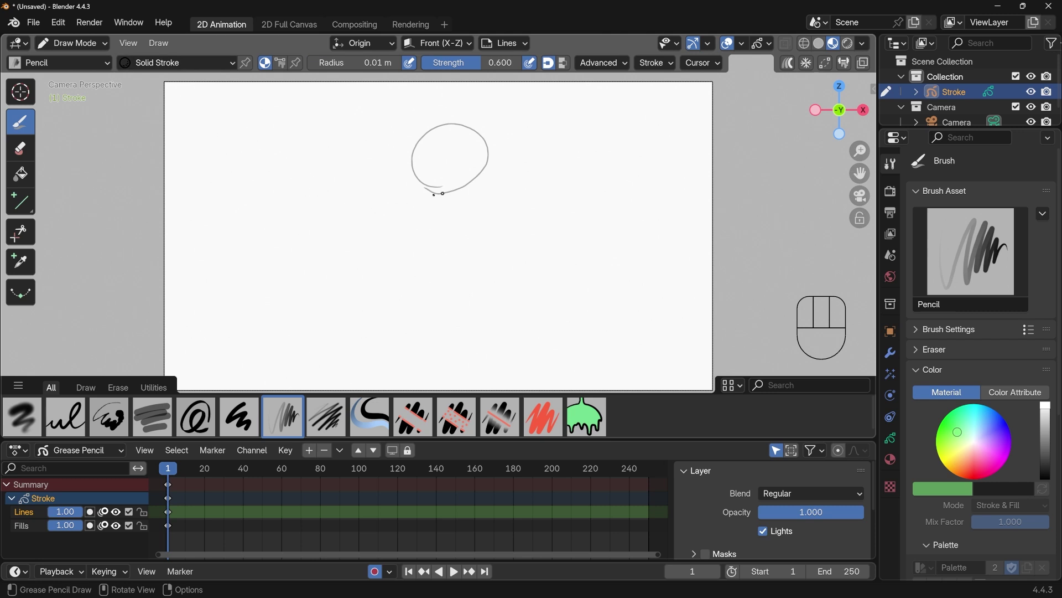
pyautogui.hotkey('ctrl', 'z')
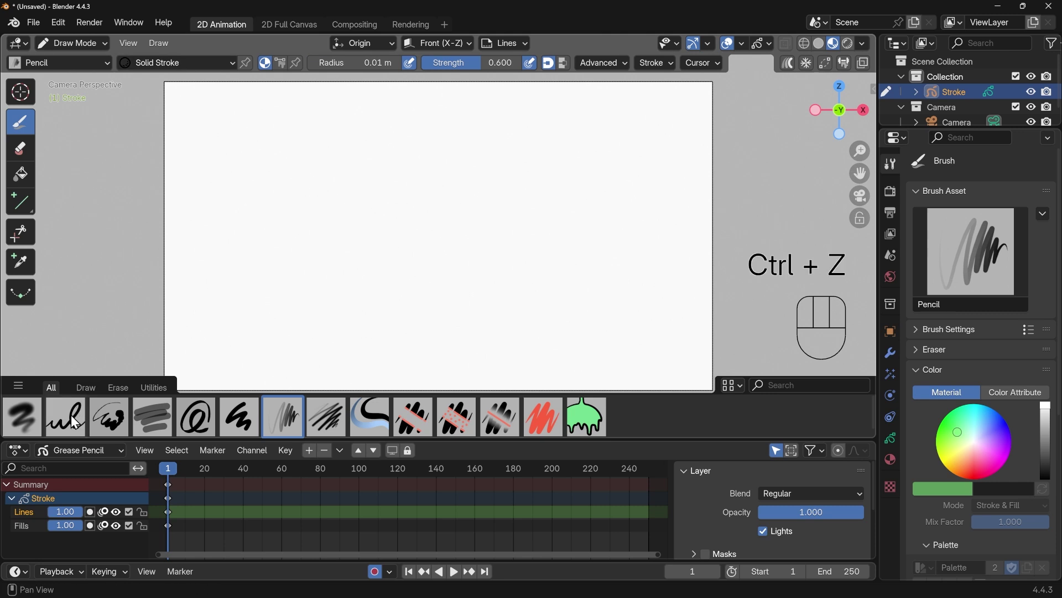
pyautogui.click(76, 424)
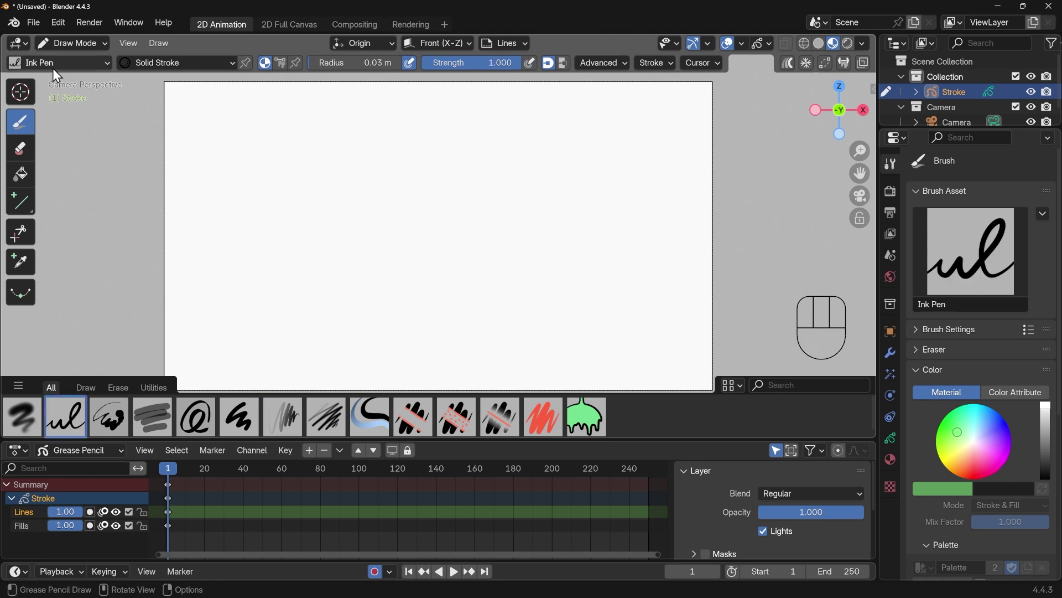
pyautogui.moveTo(438, 167)
pyautogui.mouseDown()
pyautogui.moveTo(427, 120)
pyautogui.moveTo(474, 143)
pyautogui.moveTo(440, 167)
pyautogui.mouseUp()
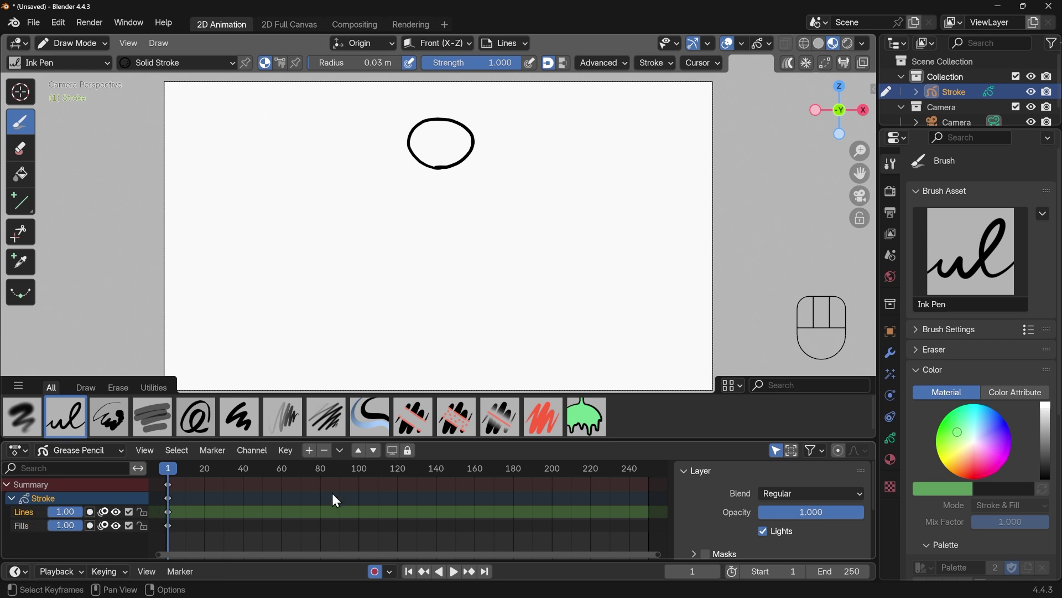
pyautogui.click(116, 512)
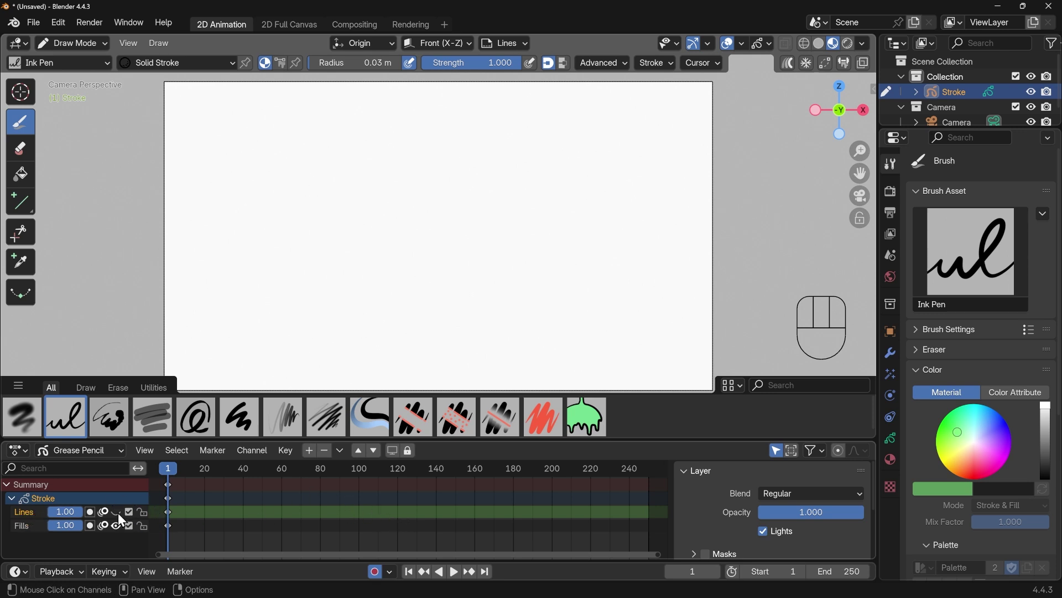
pyautogui.click(117, 512)
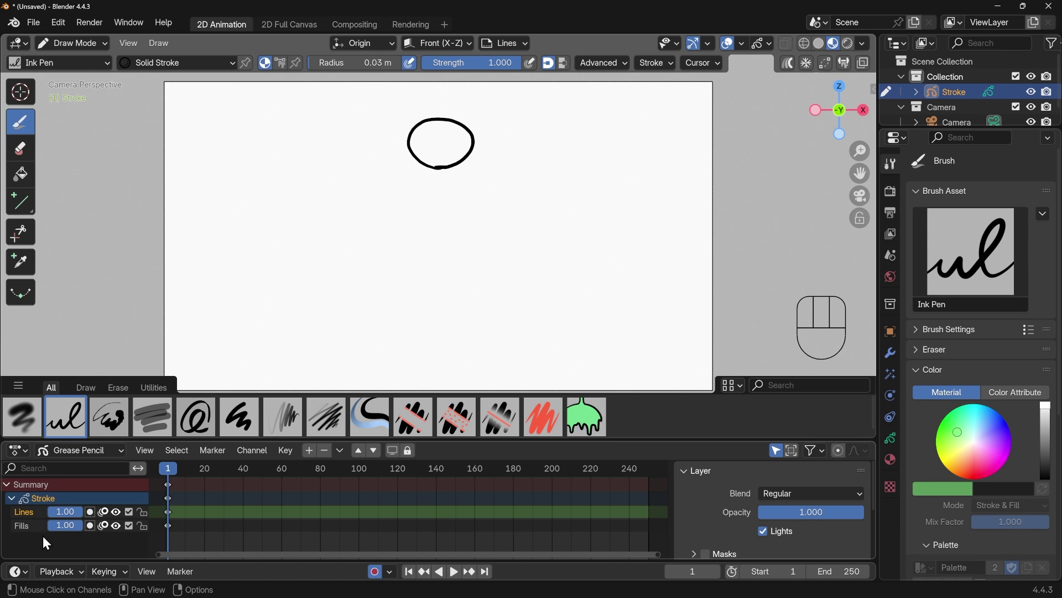
# - Add a Grease Pencil layer named Floor and move it below the Lines and Fills layers
pyautogui.click(309, 449)
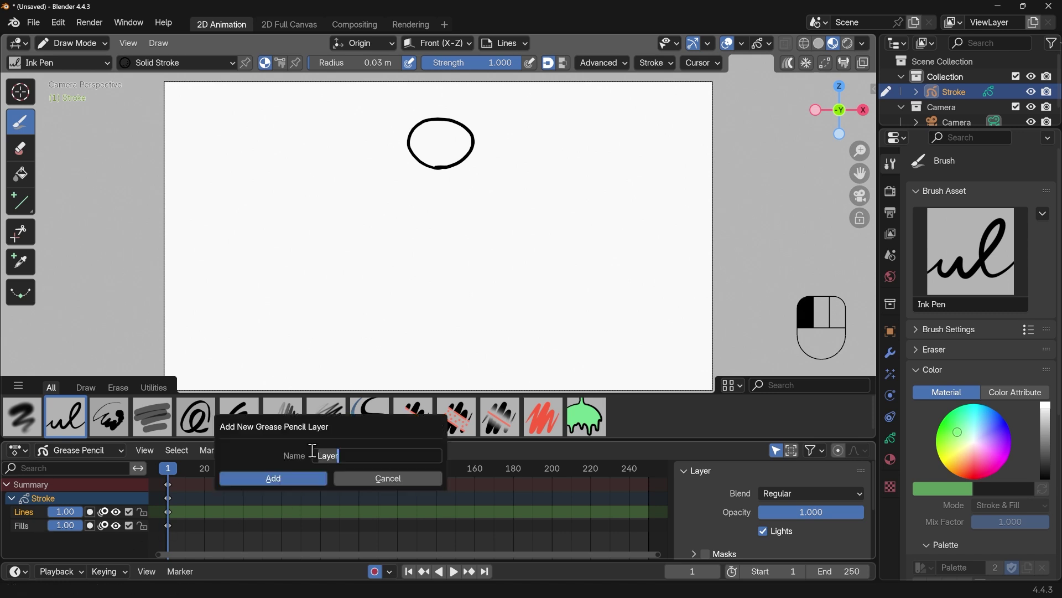
pyautogui.write('Floor')
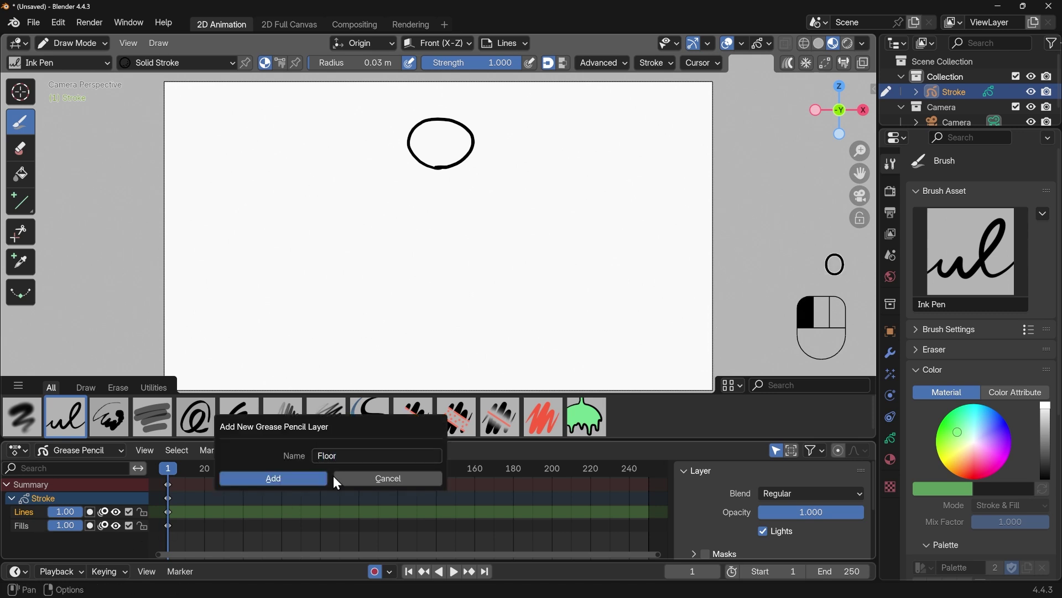
pyautogui.click(300, 478)
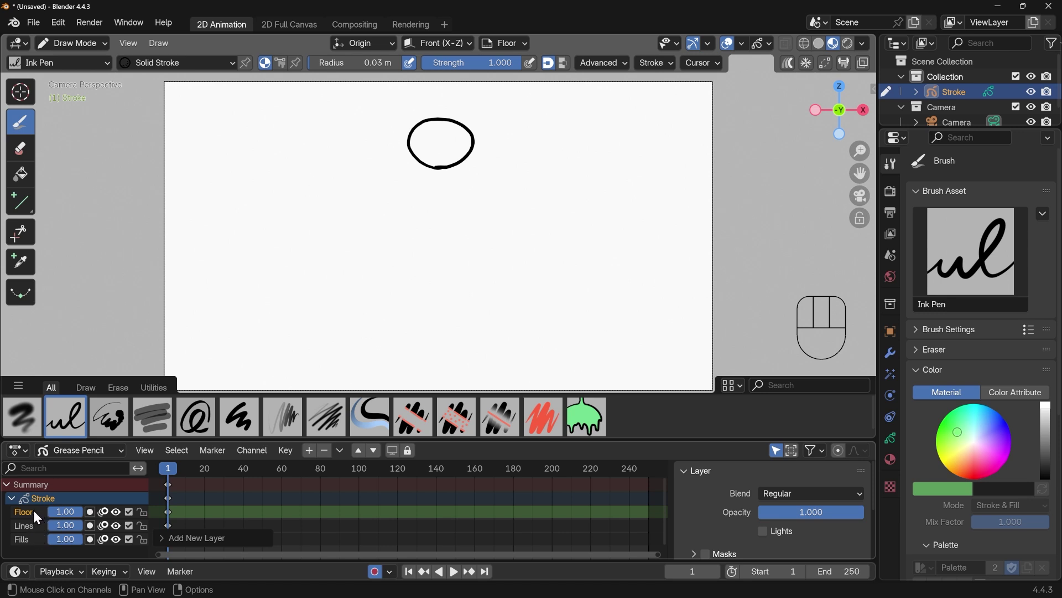
pyautogui.click(374, 451)
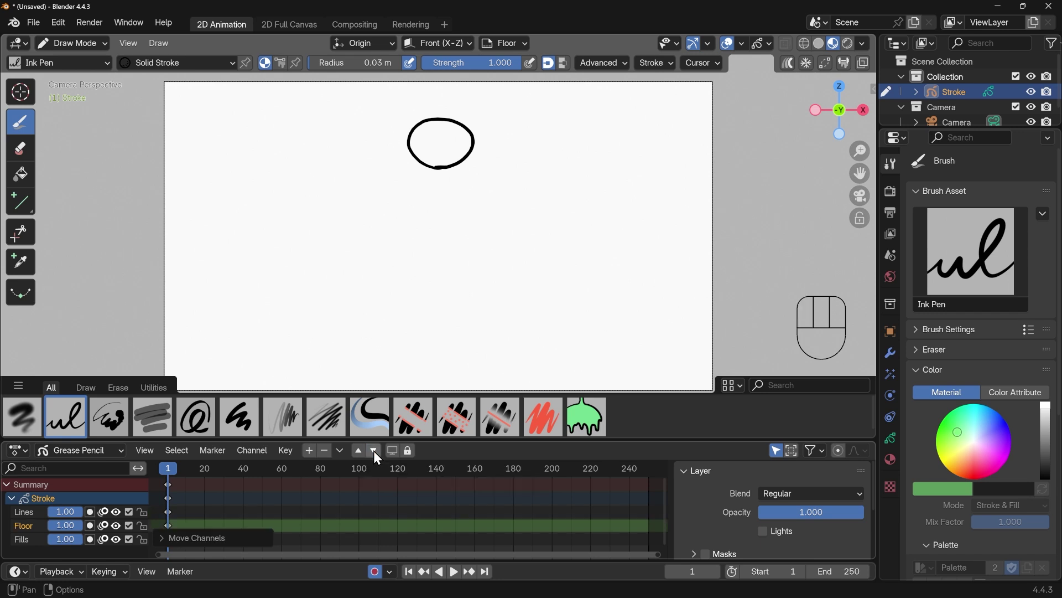
pyautogui.click(374, 450)
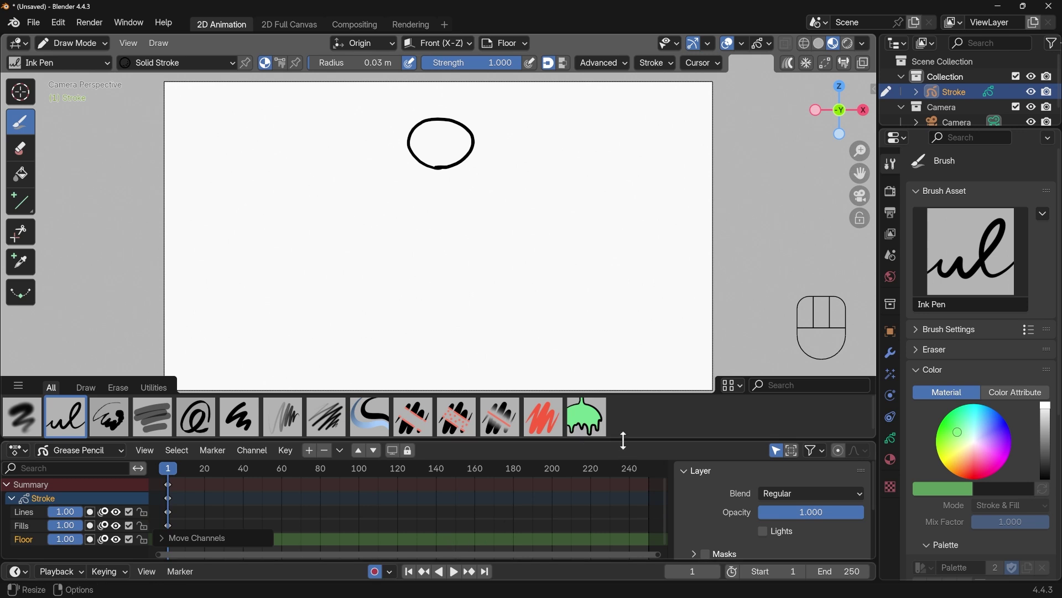
# - Draw a horizontal floor line across the lower part of the canvas on the Floor layer
pyautogui.moveTo(625, 439); pyautogui.dragTo(625, 420)
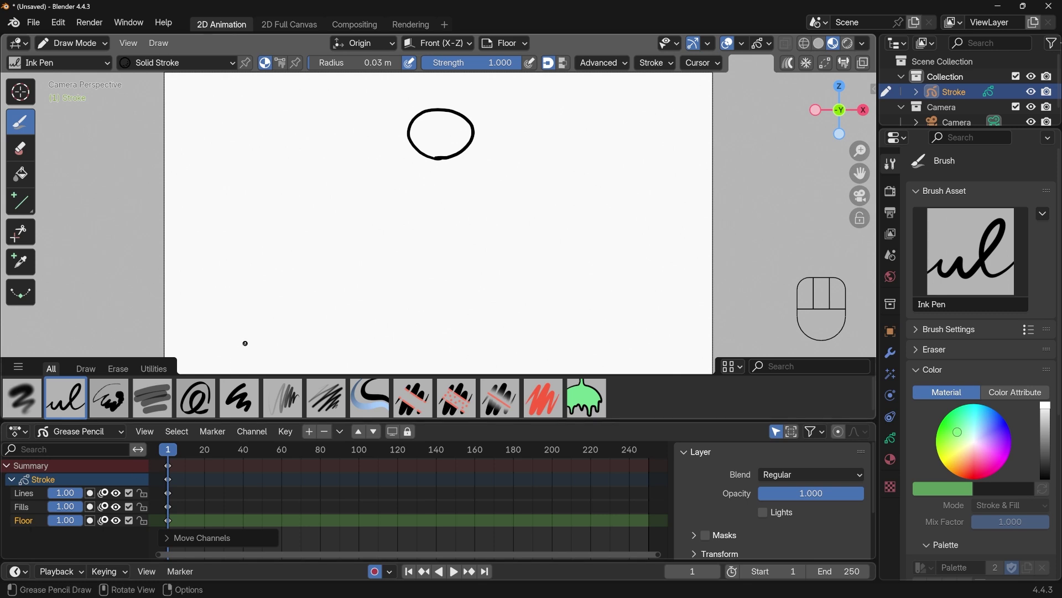
pyautogui.moveTo(189, 345); pyautogui.dragTo(696, 348)
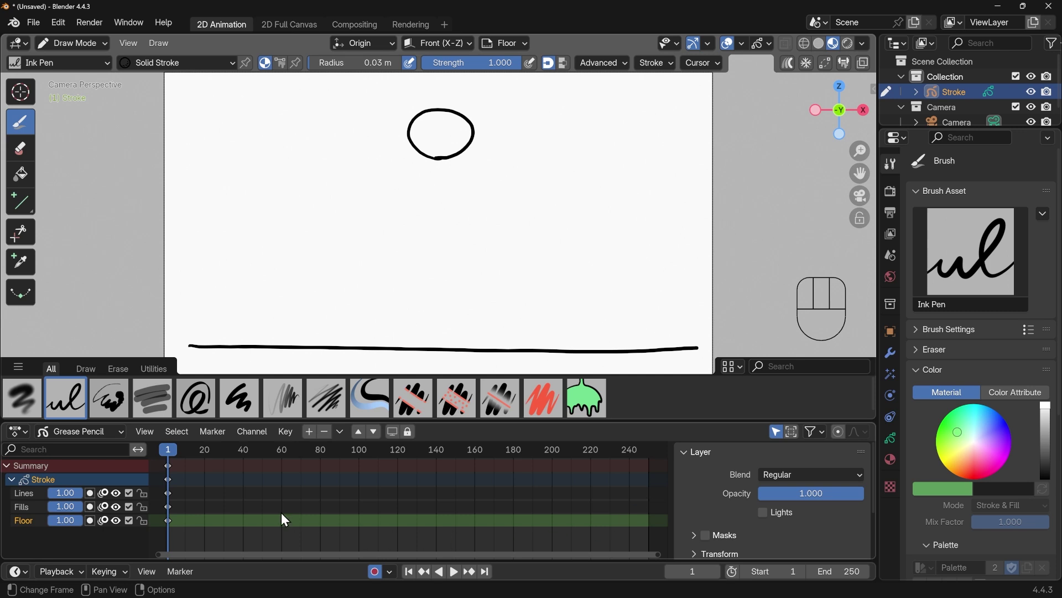
# - Set the animation's end frame to 30 and fit that frame range in the timeline
pyautogui.click(843, 571)
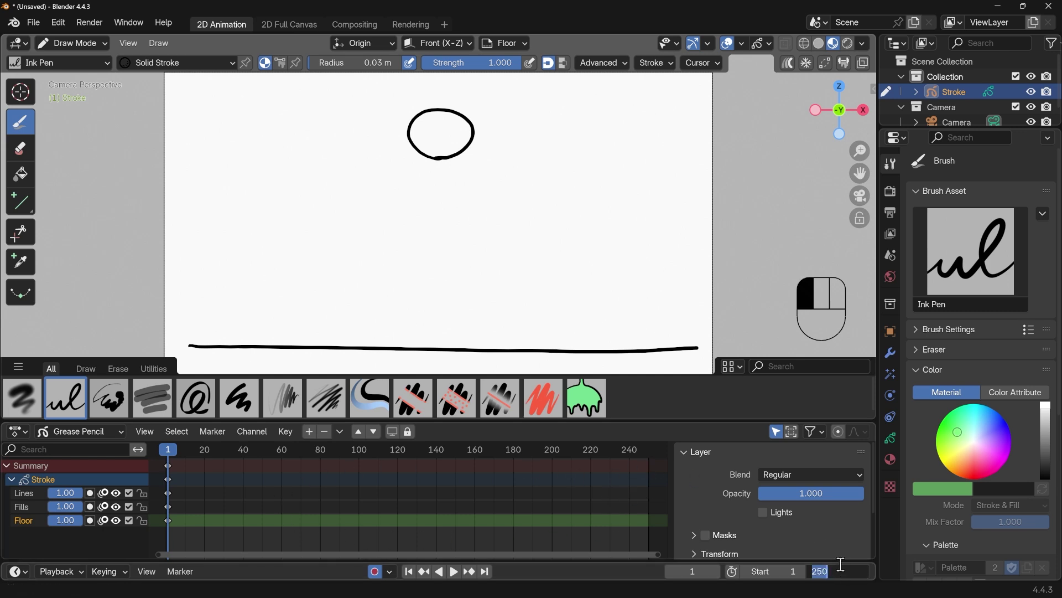
pyautogui.write('30')
pyautogui.press('Return')
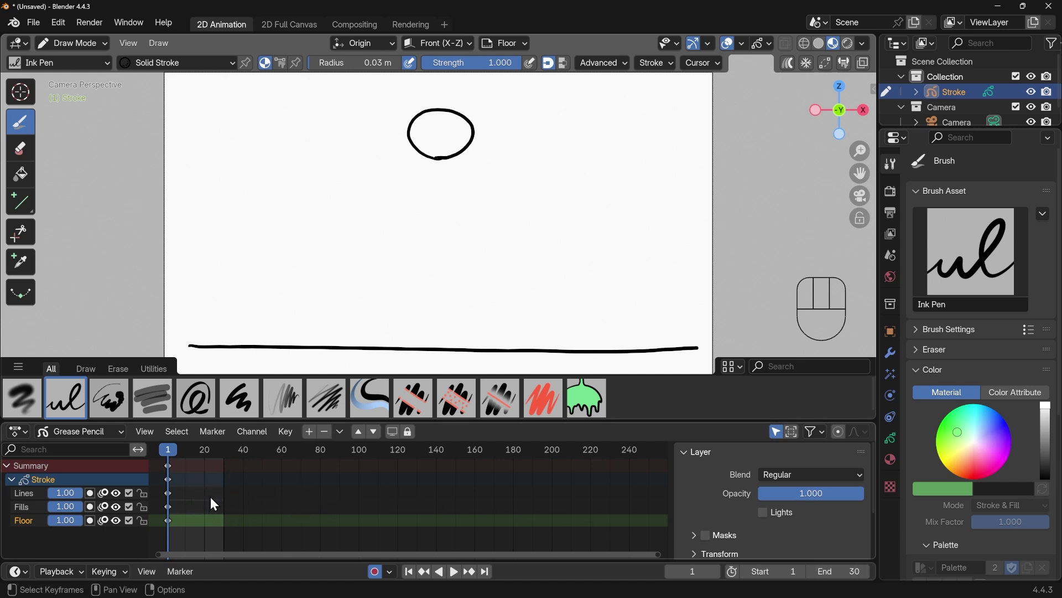
pyautogui.moveTo(239, 502); pyautogui.dragTo(497, 167, button='middle')
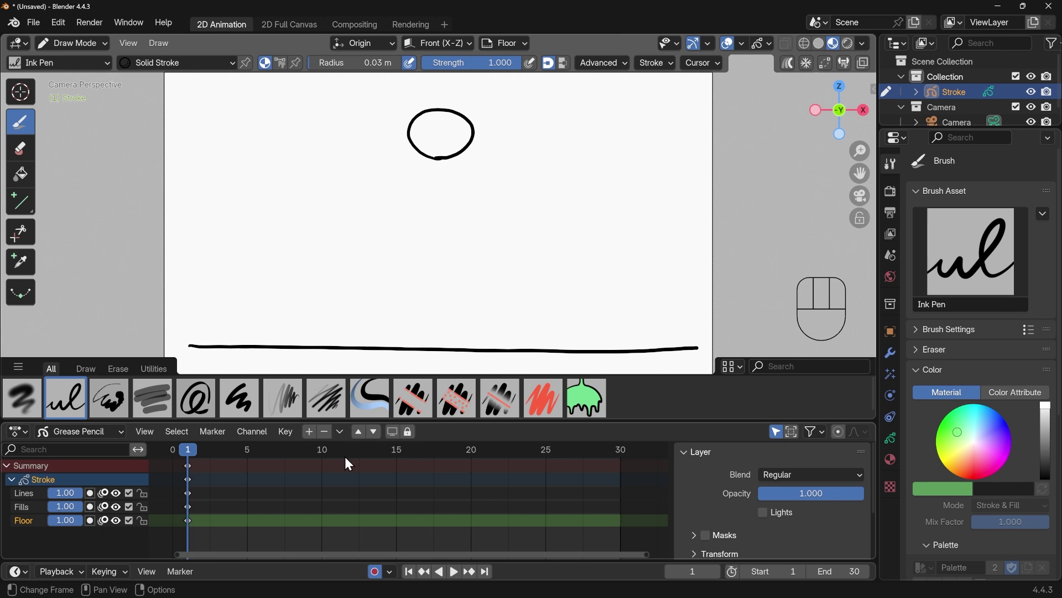
# - On the Lines layer at frame 12, draw a vertically stretched ball touching the floor line
pyautogui.moveTo(344, 455); pyautogui.dragTo(351, 452)
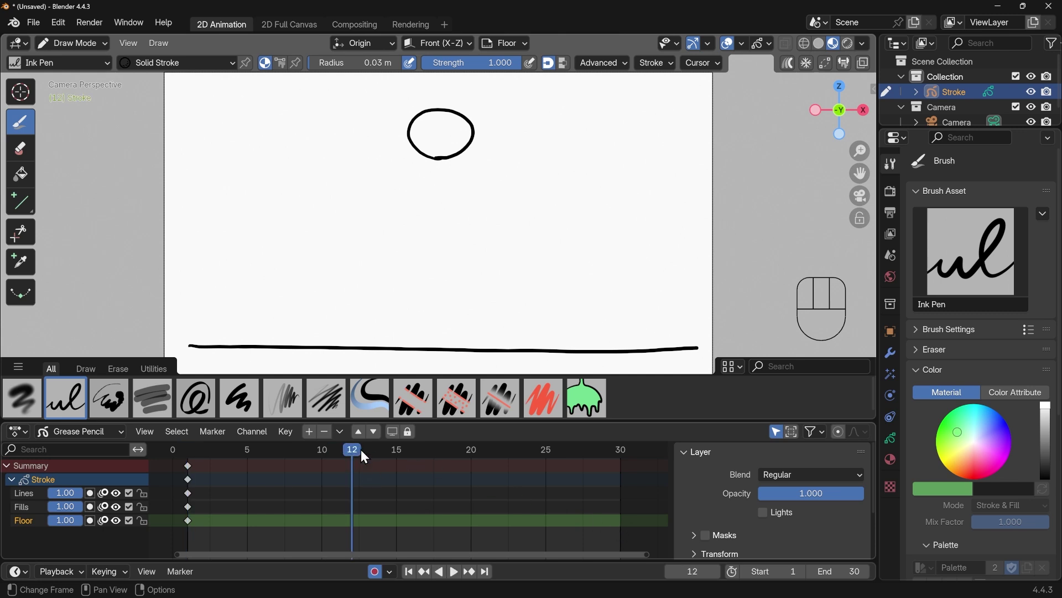
pyautogui.click(27, 495)
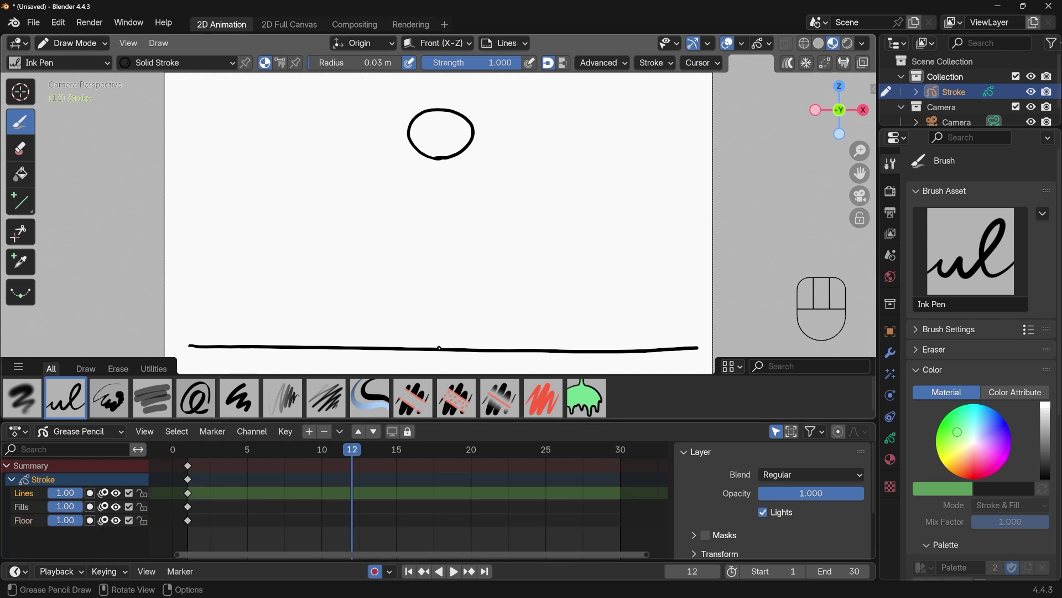
pyautogui.moveTo(429, 346)
pyautogui.mouseDown()
pyautogui.moveTo(414, 304)
pyautogui.moveTo(437, 278)
pyautogui.moveTo(461, 294)
pyautogui.moveTo(456, 331)
pyautogui.moveTo(431, 347)
pyautogui.mouseUp()
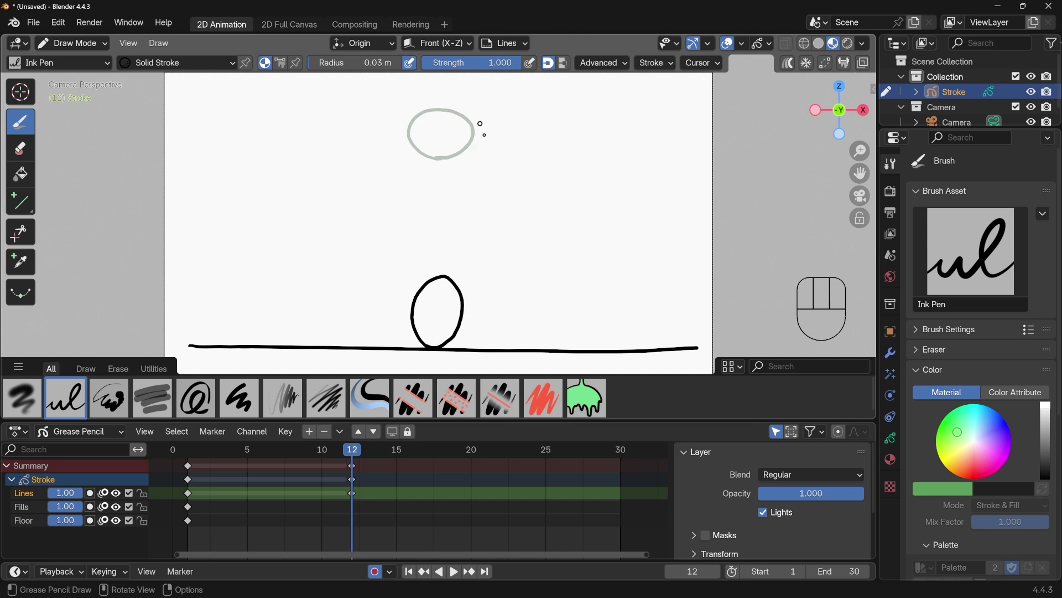
# - Compare the Lines layer with onion skinning off and on, and preview the motion between frames 1 and 12
pyautogui.click(104, 493)
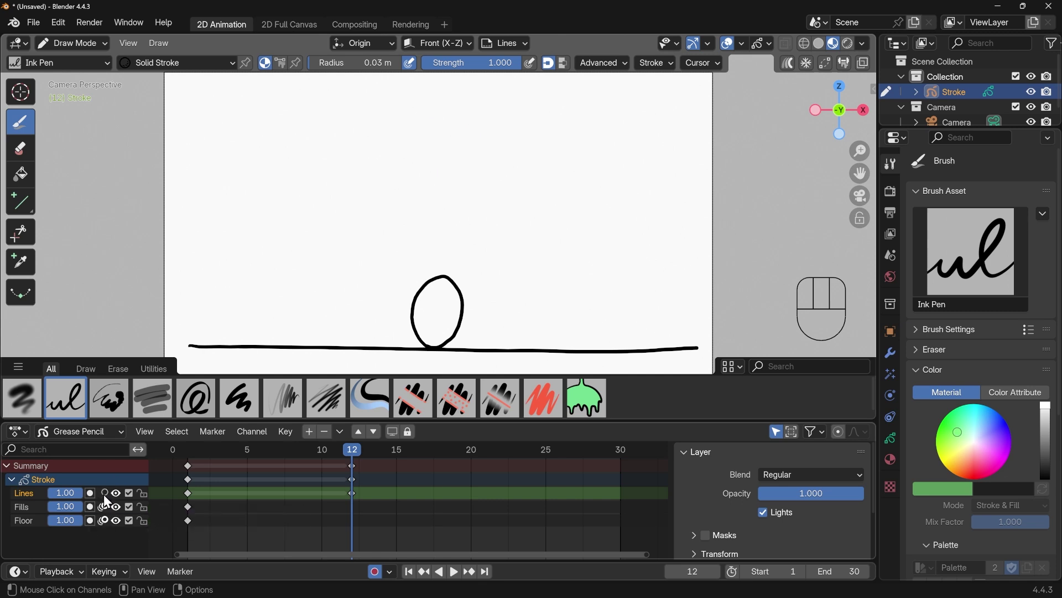
pyautogui.click(104, 493)
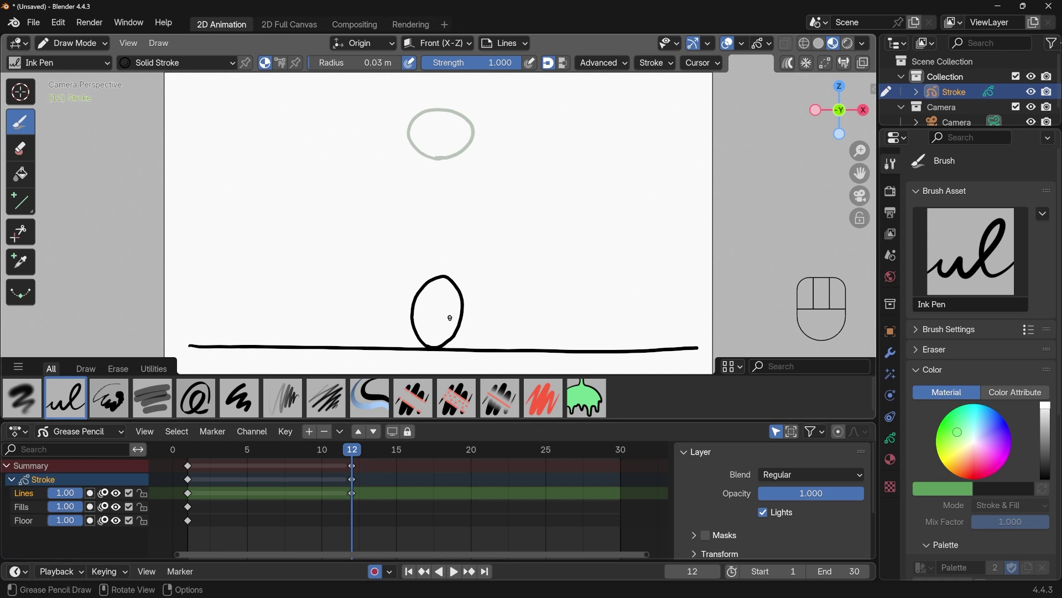
pyautogui.click(187, 449)
pyautogui.press('space')
pyautogui.moveTo(192, 451); pyautogui.dragTo(353, 460)
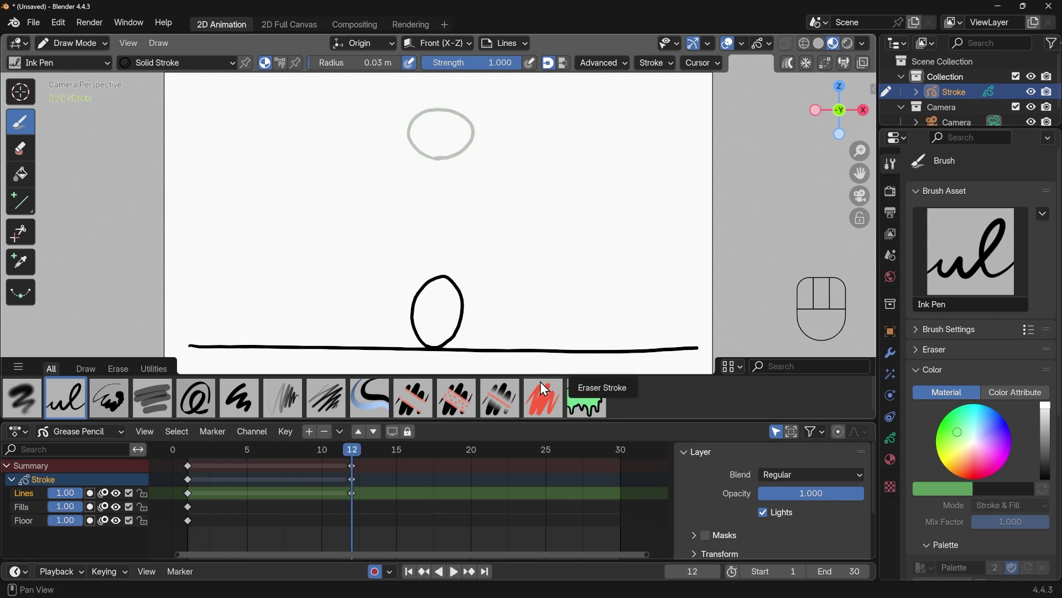
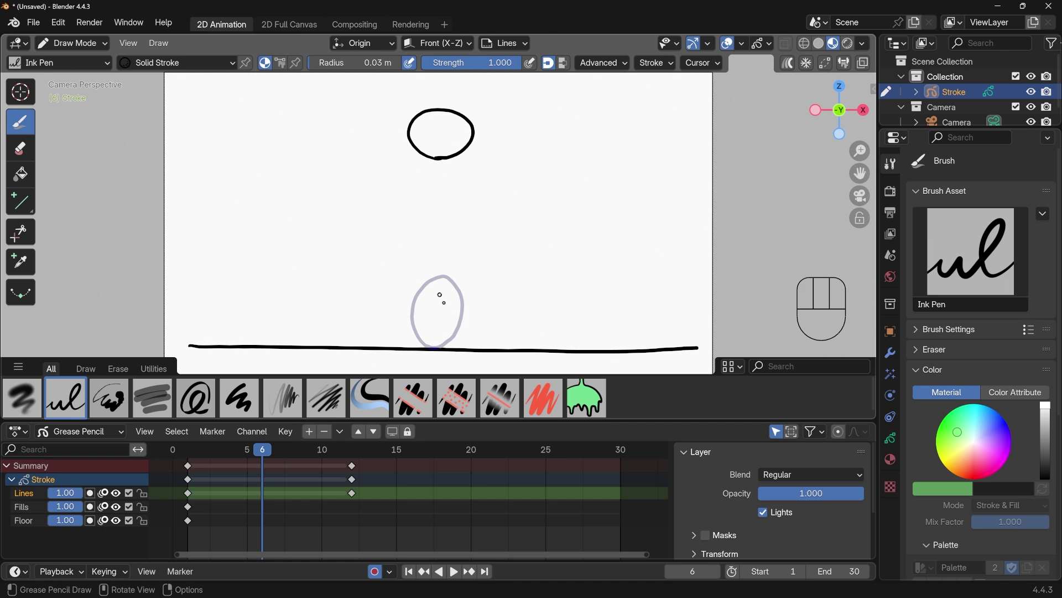
# - Draw in-between balls on the Lines layer at frame 6, midway down the drop, and at frame 3, between the top and middle balls
pyautogui.moveTo(439, 240)
pyautogui.mouseDown()
pyautogui.moveTo(419, 221)
pyautogui.moveTo(440, 190)
pyautogui.moveTo(465, 215)
pyautogui.moveTo(446, 248)
pyautogui.moveTo(427, 215)
pyautogui.mouseUp()
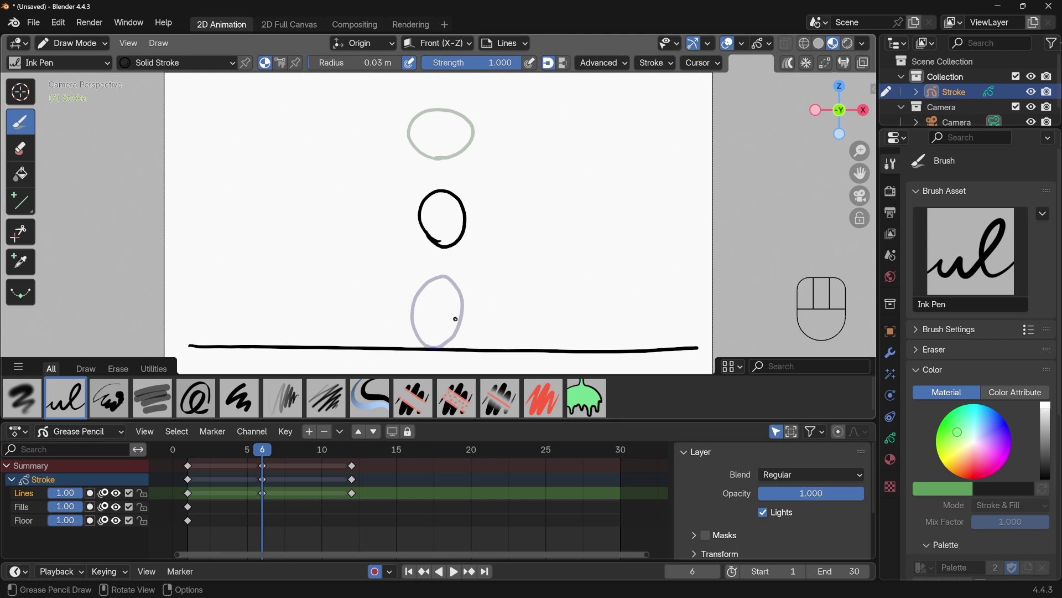
pyautogui.moveTo(227, 453); pyautogui.dragTo(224, 450)
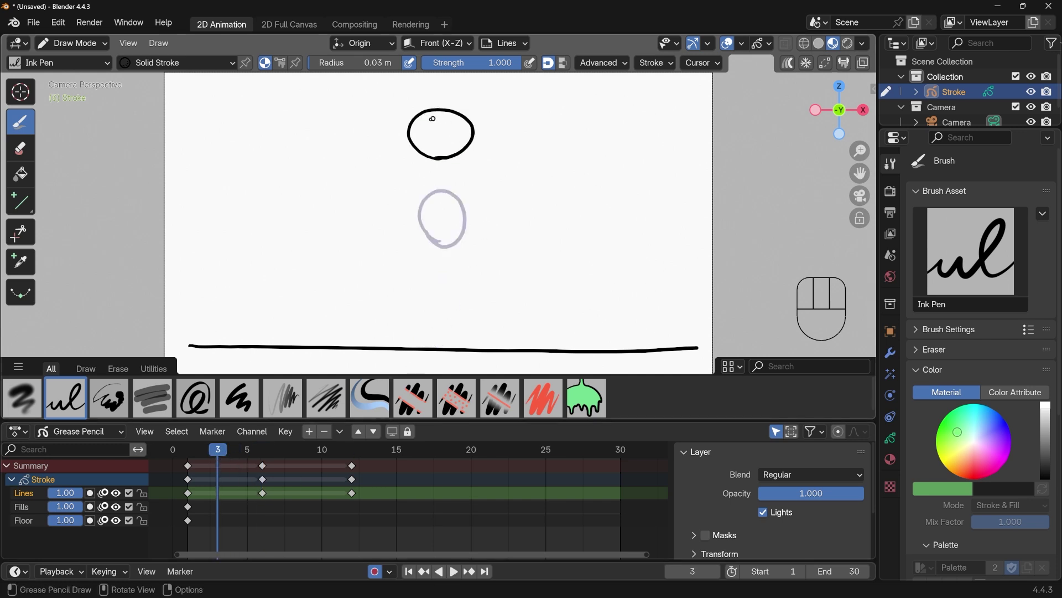
pyautogui.click(188, 452)
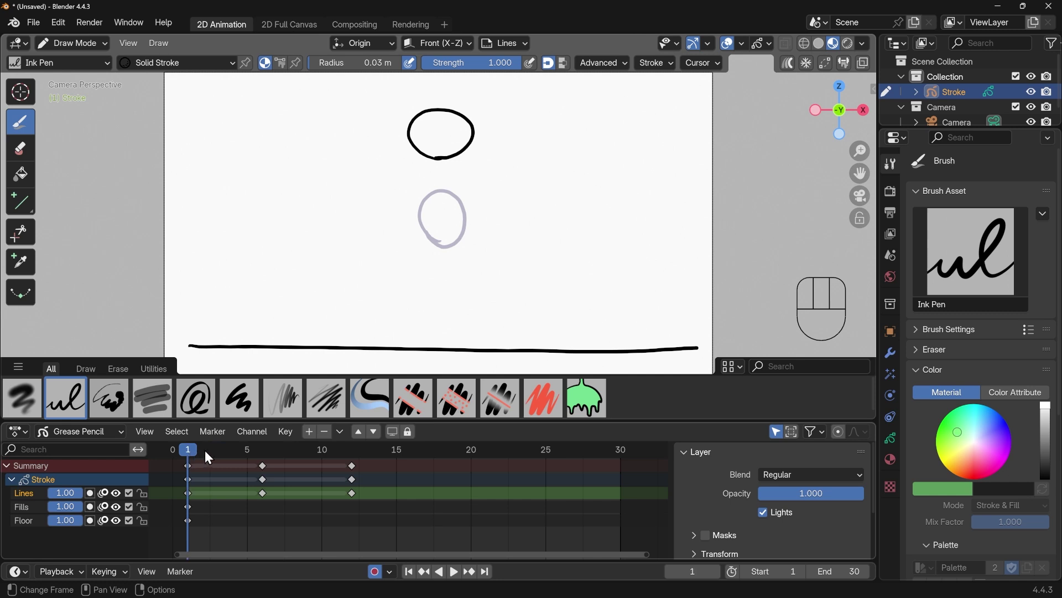
pyautogui.moveTo(196, 453); pyautogui.dragTo(224, 456)
pyautogui.moveTo(440, 195)
pyautogui.mouseDown()
pyautogui.moveTo(424, 158)
pyautogui.moveTo(460, 153)
pyautogui.moveTo(463, 187)
pyautogui.moveTo(430, 184)
pyautogui.mouseUp()
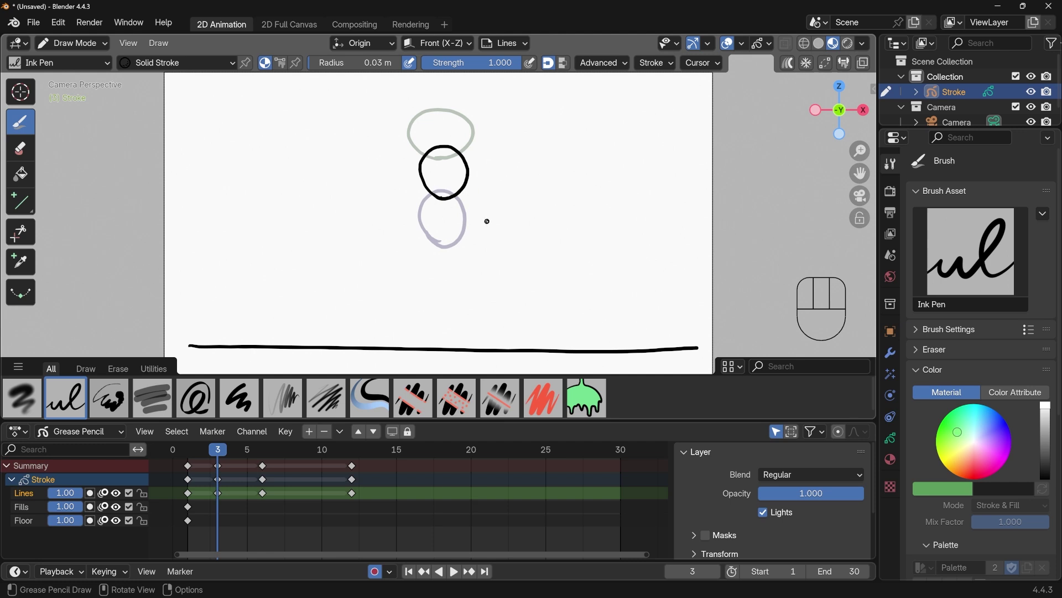
# - Draw an in-between ball on the Lines layer at frame 9, between the frame 6 ball and the ball on the floor
pyautogui.moveTo(238, 449); pyautogui.dragTo(311, 451)
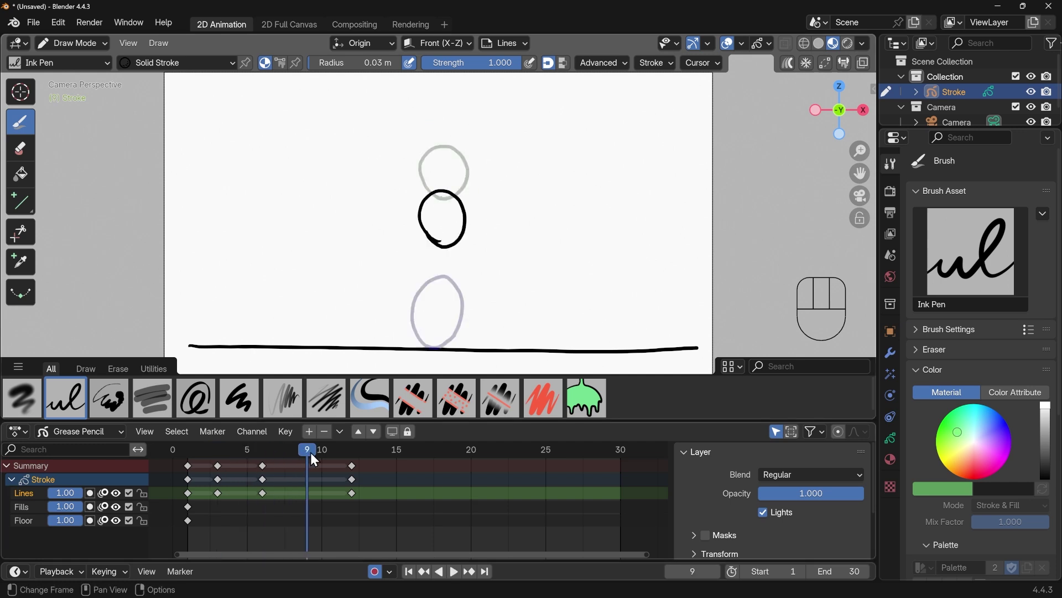
pyautogui.moveTo(443, 291)
pyautogui.mouseDown()
pyautogui.moveTo(416, 267)
pyautogui.moveTo(465, 265)
pyautogui.moveTo(436, 292)
pyautogui.moveTo(456, 246)
pyautogui.moveTo(430, 280)
pyautogui.mouseUp()
pyautogui.hotkey('ctrl', 'z')
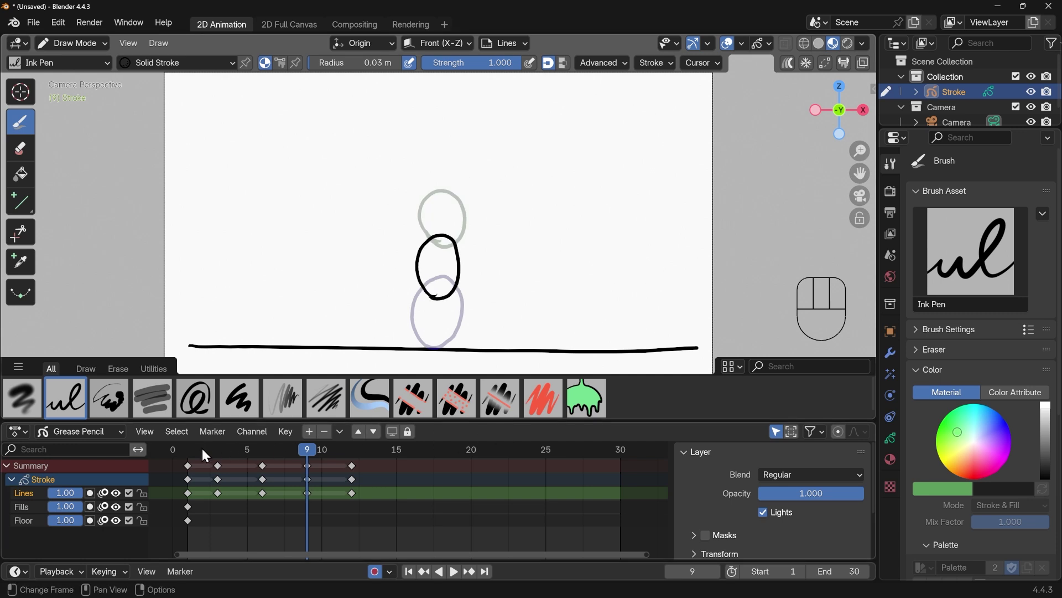
# - Scrub through the falling ball's frames and play the animation to review its motion
pyautogui.moveTo(187, 453); pyautogui.dragTo(347, 454)
pyautogui.moveTo(187, 449)
pyautogui.mouseDown()
pyautogui.moveTo(367, 470)
pyautogui.moveTo(217, 470)
pyautogui.moveTo(354, 463)
pyautogui.moveTo(192, 457)
pyautogui.mouseUp()
pyautogui.click(322, 451)
pyautogui.click(454, 571)
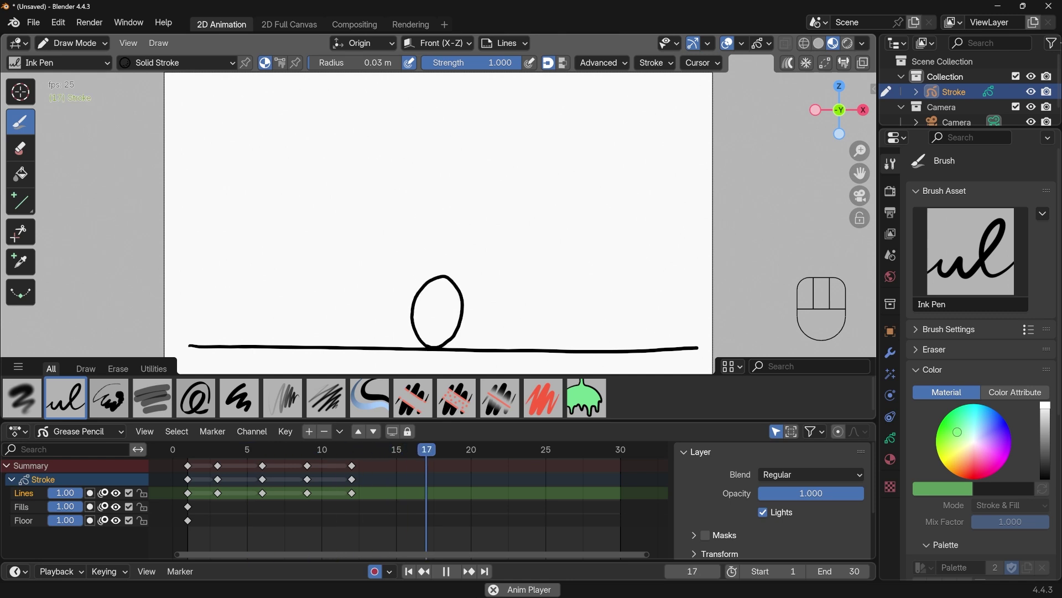
pyautogui.click(447, 571)
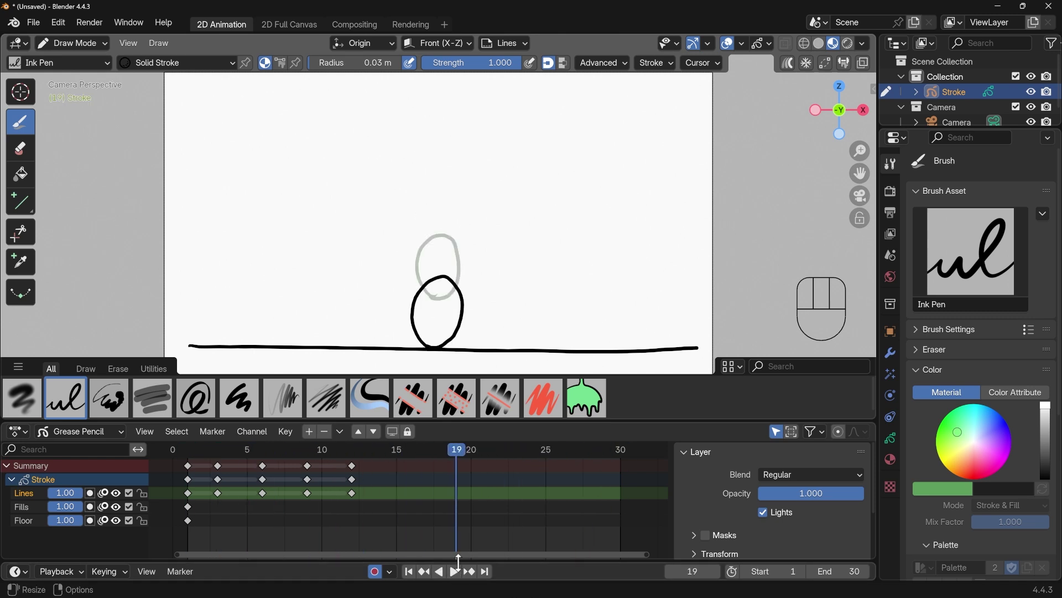
pyautogui.press('space')
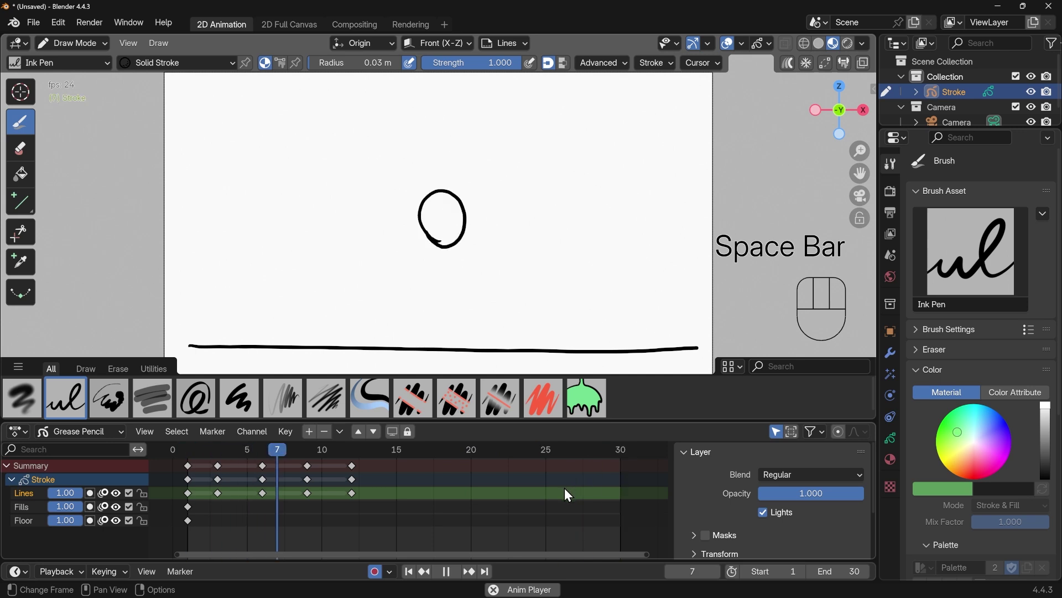
pyautogui.press('space')
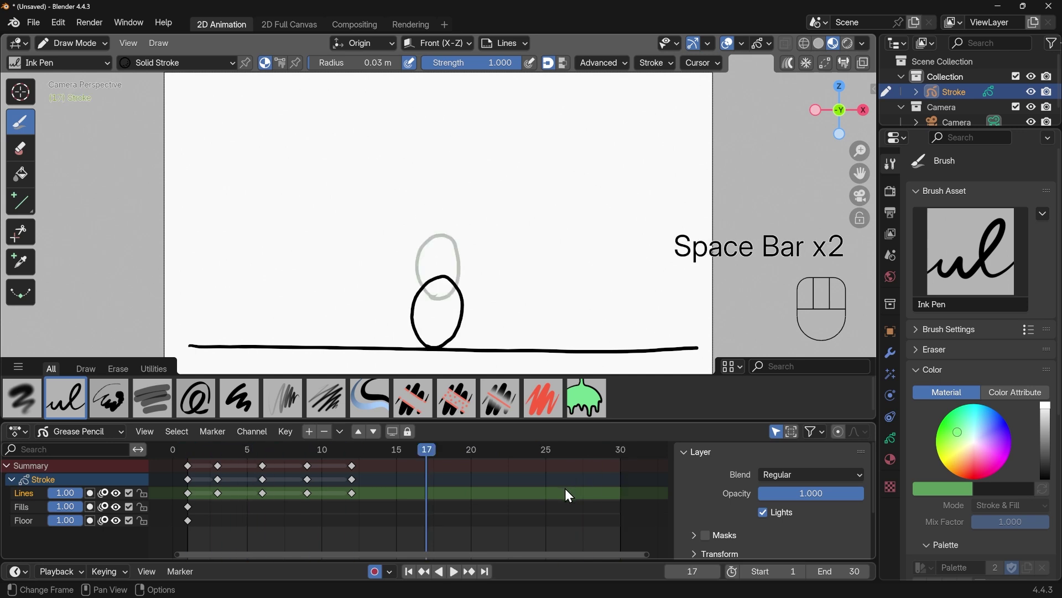
# - Step back and forth through the falling ball's keyframes, jump to the timeline's end and start, and play the animation
pyautogui.click(425, 573)
pyautogui.click(425, 574)
pyautogui.click(426, 573)
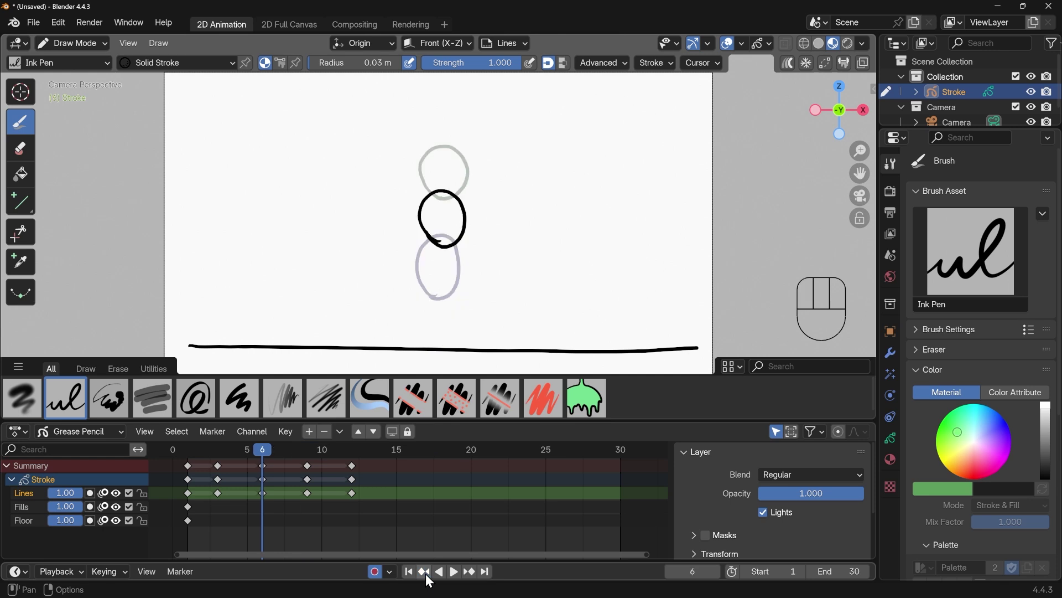
pyautogui.click(427, 573)
pyautogui.click(426, 573)
pyautogui.click(471, 573)
pyautogui.click(471, 573)
pyautogui.click(471, 573)
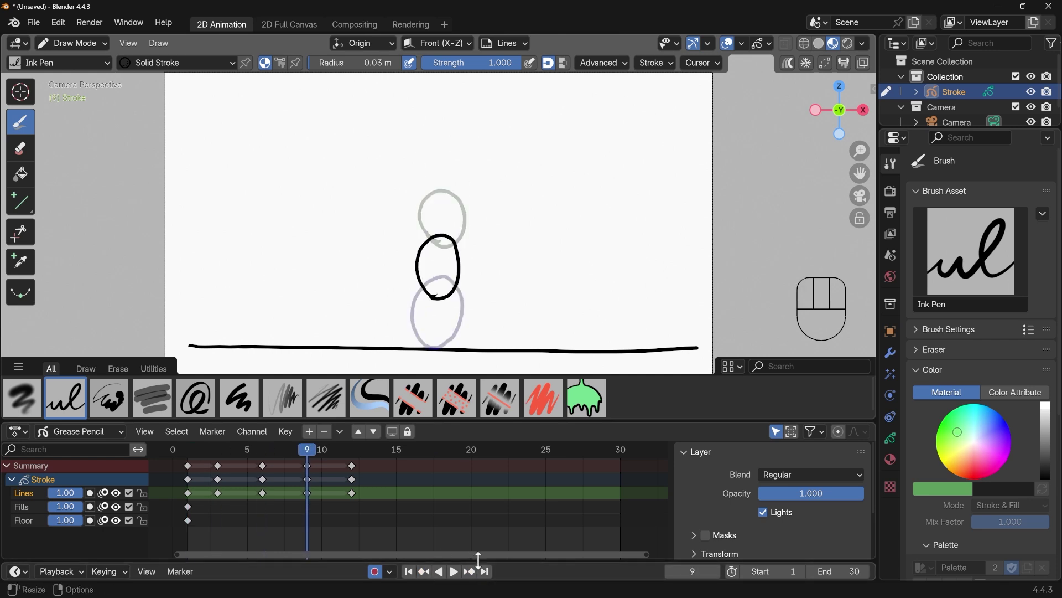
pyautogui.click(486, 572)
pyautogui.click(409, 572)
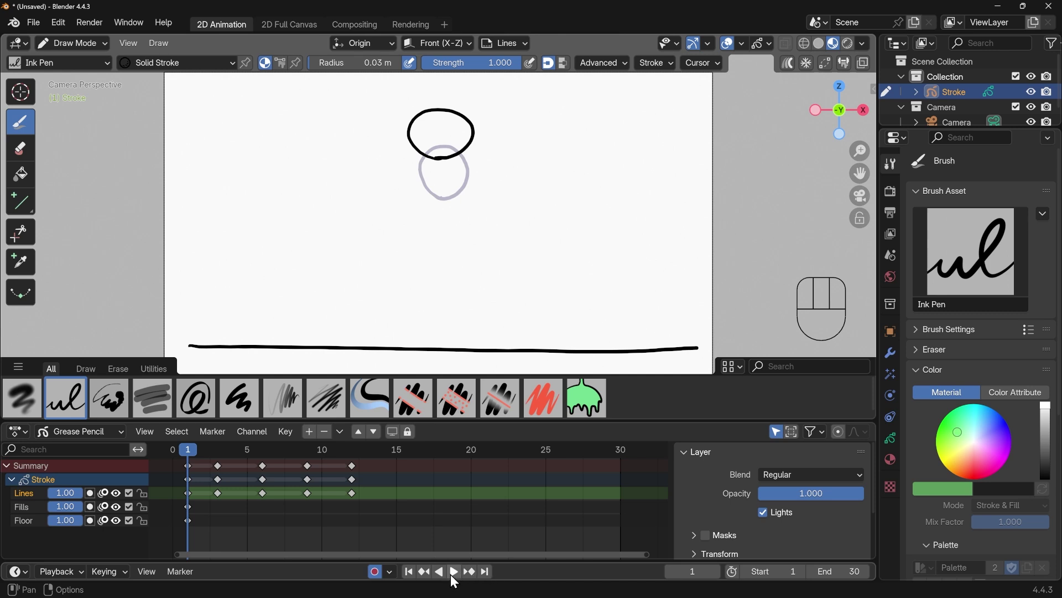
pyautogui.click(452, 572)
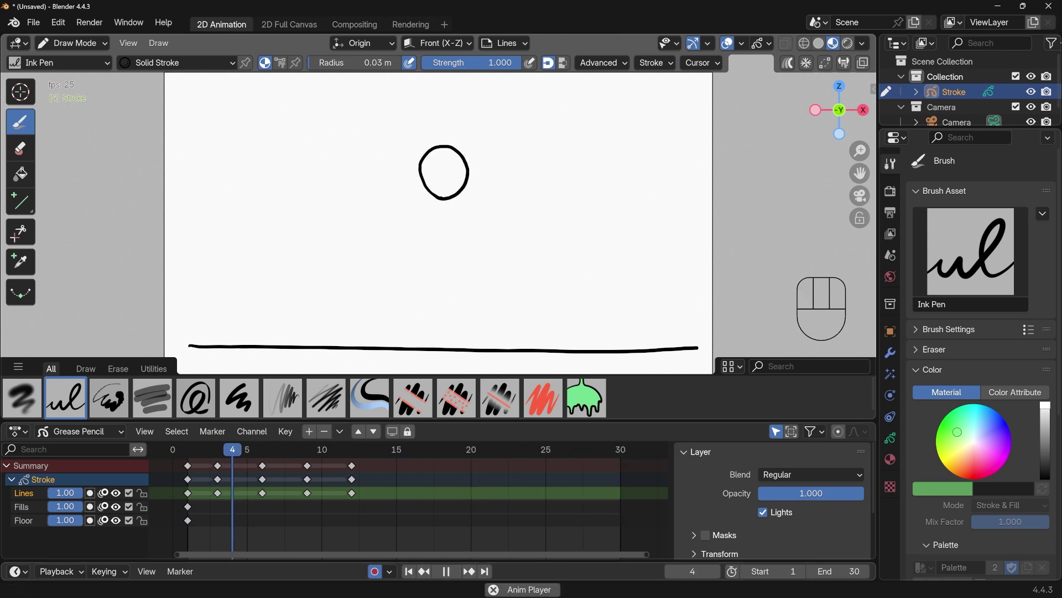
pyautogui.press('space')
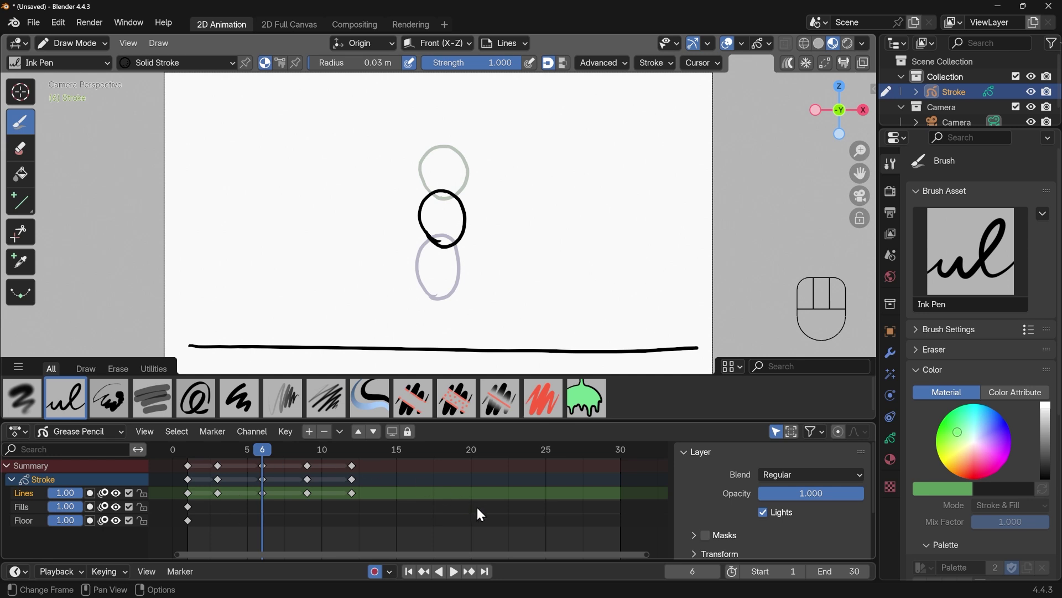
# - Draw an in-between ball on the Lines layer at frame 4, between the frame 3 and frame 6 balls
pyautogui.moveTo(189, 452); pyautogui.dragTo(241, 457)
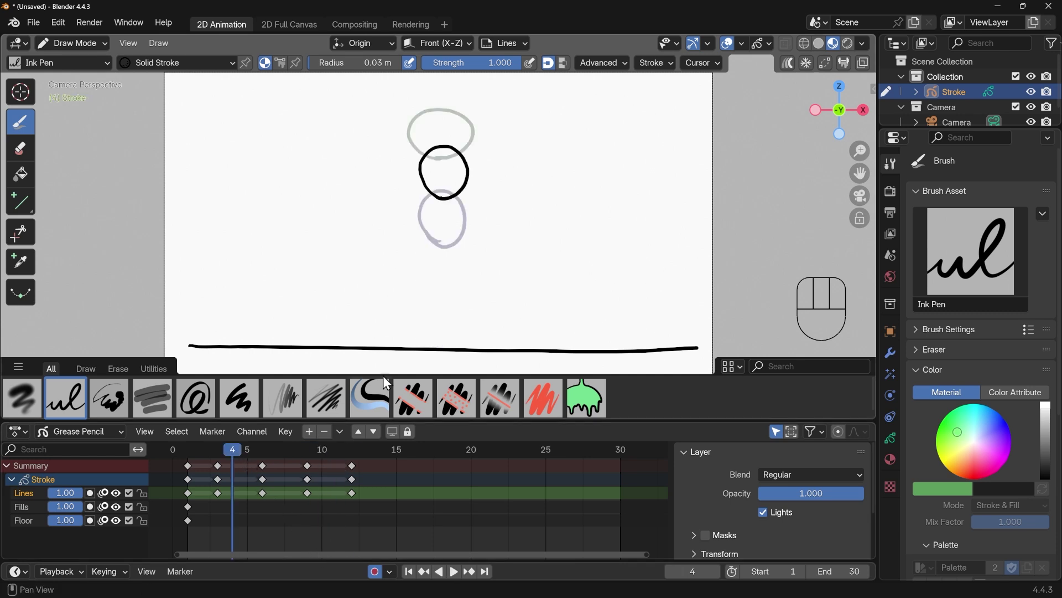
pyautogui.press('space')
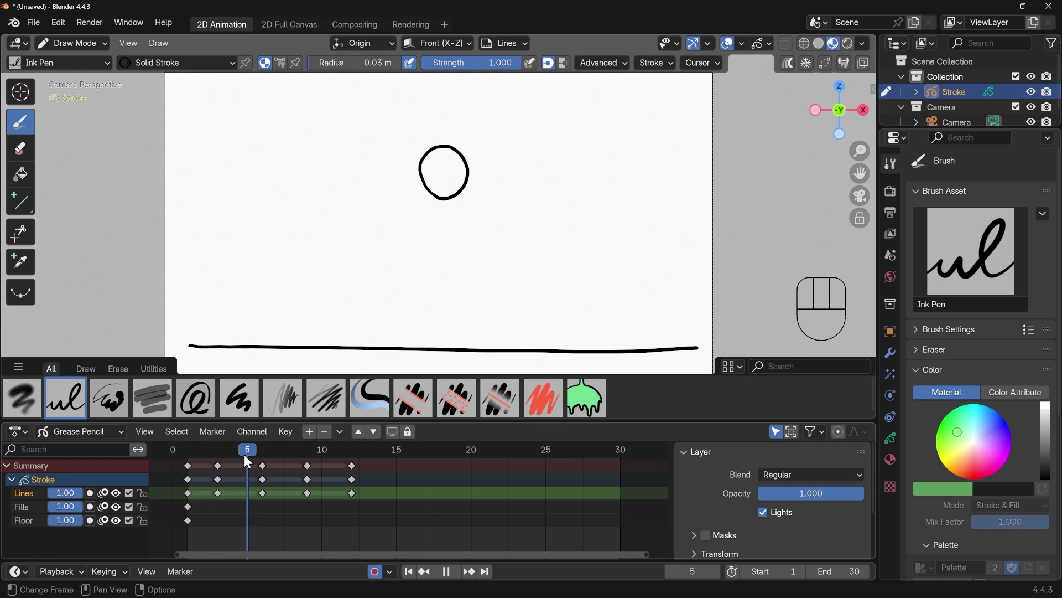
pyautogui.moveTo(244, 457)
pyautogui.mouseDown()
pyautogui.moveTo(303, 457)
pyautogui.moveTo(238, 454)
pyautogui.mouseUp()
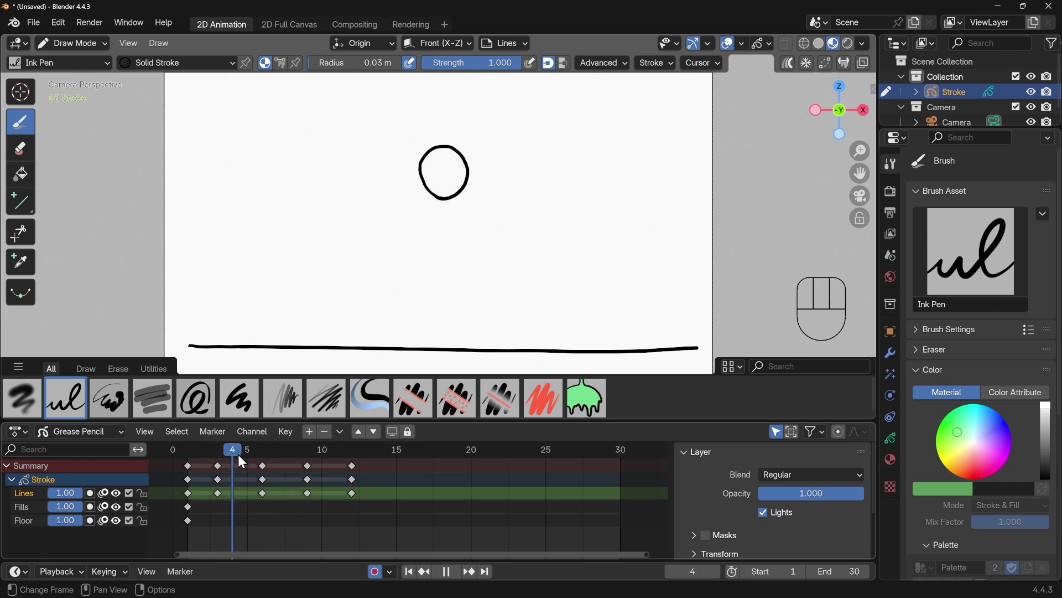
pyautogui.press('space')
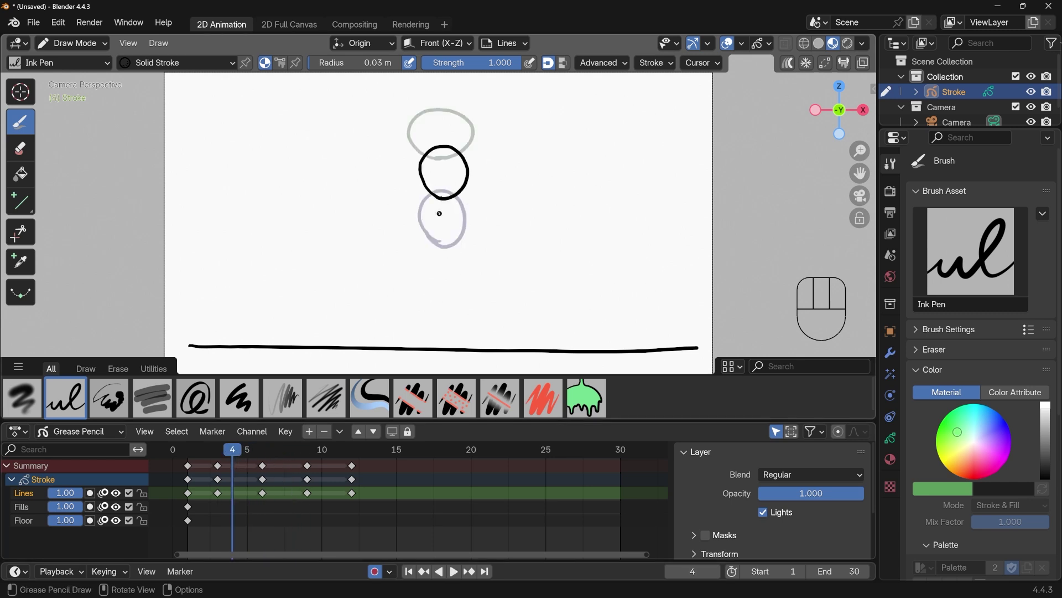
pyautogui.moveTo(442, 214)
pyautogui.mouseDown()
pyautogui.moveTo(430, 177)
pyautogui.moveTo(449, 172)
pyautogui.moveTo(468, 186)
pyautogui.moveTo(470, 209)
pyautogui.moveTo(437, 217)
pyautogui.mouseUp()
# - Draw in-between balls on the Lines layer at frames 7 and 10, continuing the fall, and play the animation to check them
pyautogui.moveTo(246, 450); pyautogui.dragTo(284, 457)
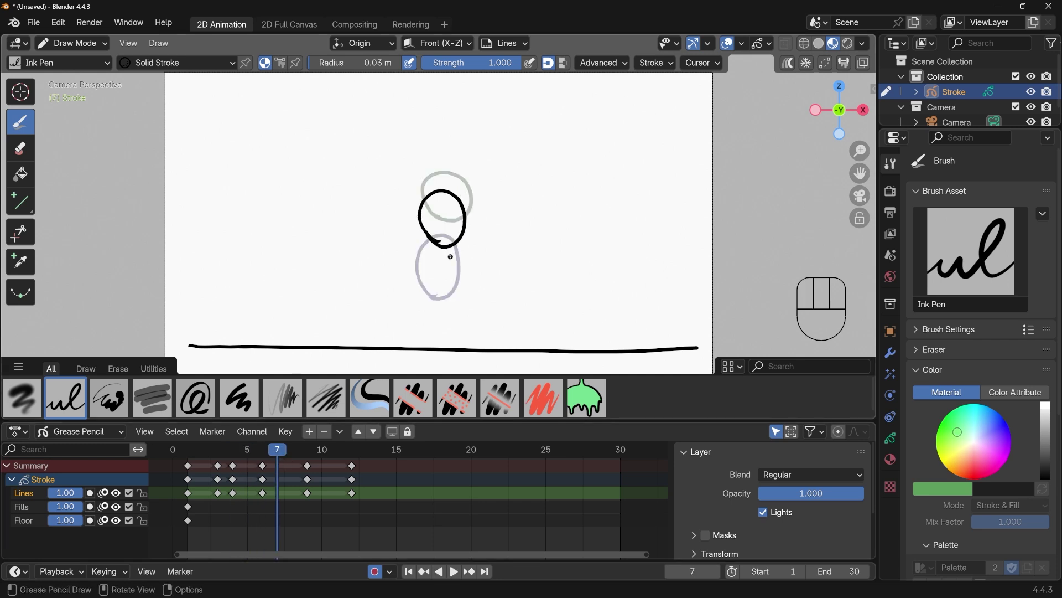
pyautogui.moveTo(442, 269)
pyautogui.mouseDown()
pyautogui.moveTo(419, 244)
pyautogui.moveTo(447, 270)
pyautogui.moveTo(438, 254)
pyautogui.mouseUp()
pyautogui.hotkey('ctrl', 'z')
pyautogui.moveTo(287, 450); pyautogui.dragTo(322, 449)
pyautogui.moveTo(441, 315)
pyautogui.mouseDown()
pyautogui.moveTo(416, 299)
pyautogui.moveTo(429, 304)
pyautogui.mouseUp()
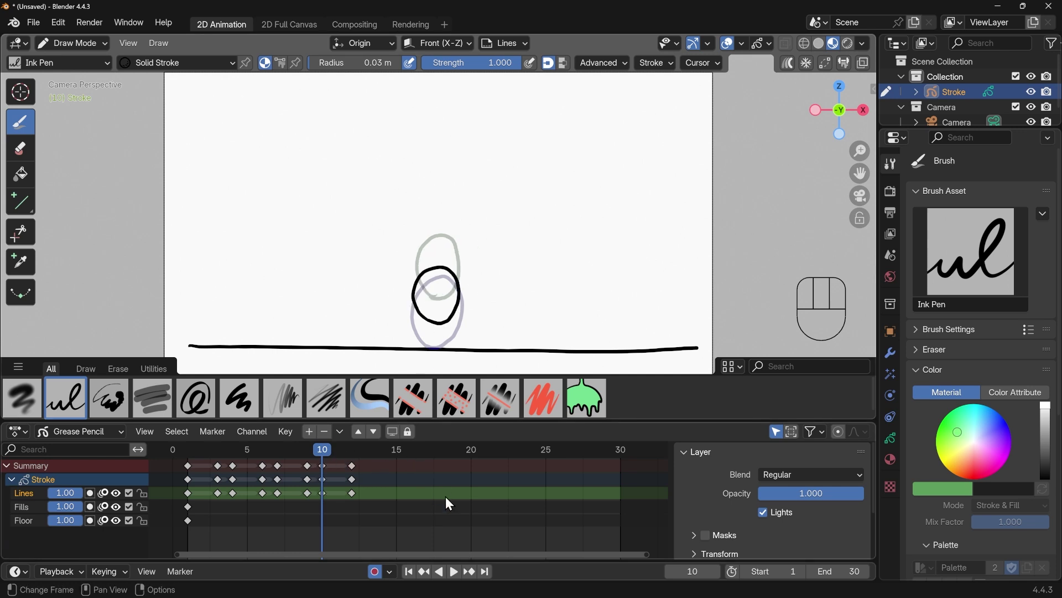
pyautogui.click(454, 571)
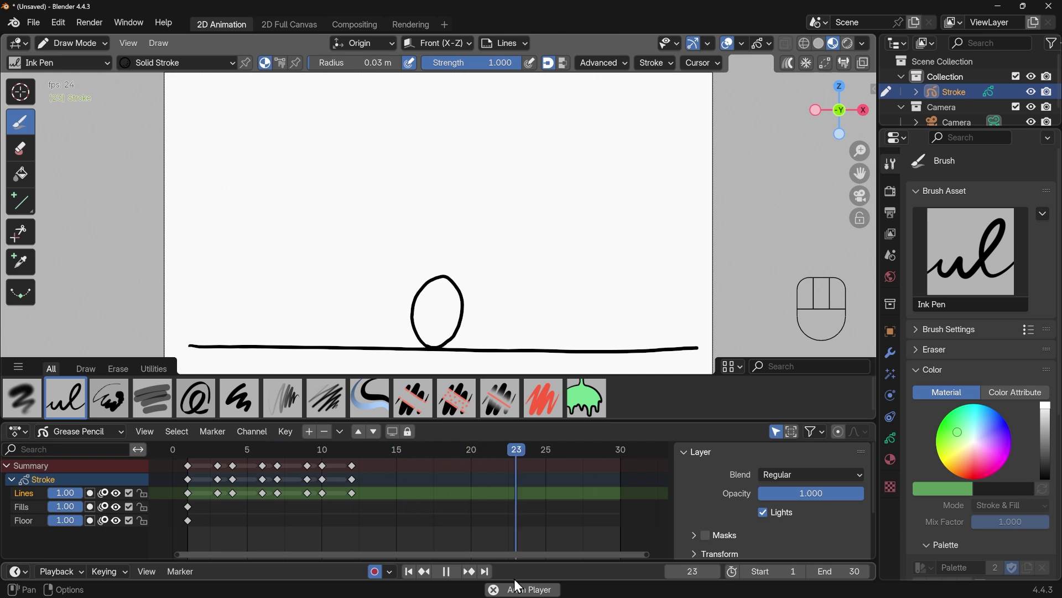
pyautogui.press('space')
# - Draw a squashed ball on the floor line at frame 14 and a wider, flatter one at frame 16 on the Lines layer
pyautogui.moveTo(353, 456); pyautogui.dragTo(361, 454)
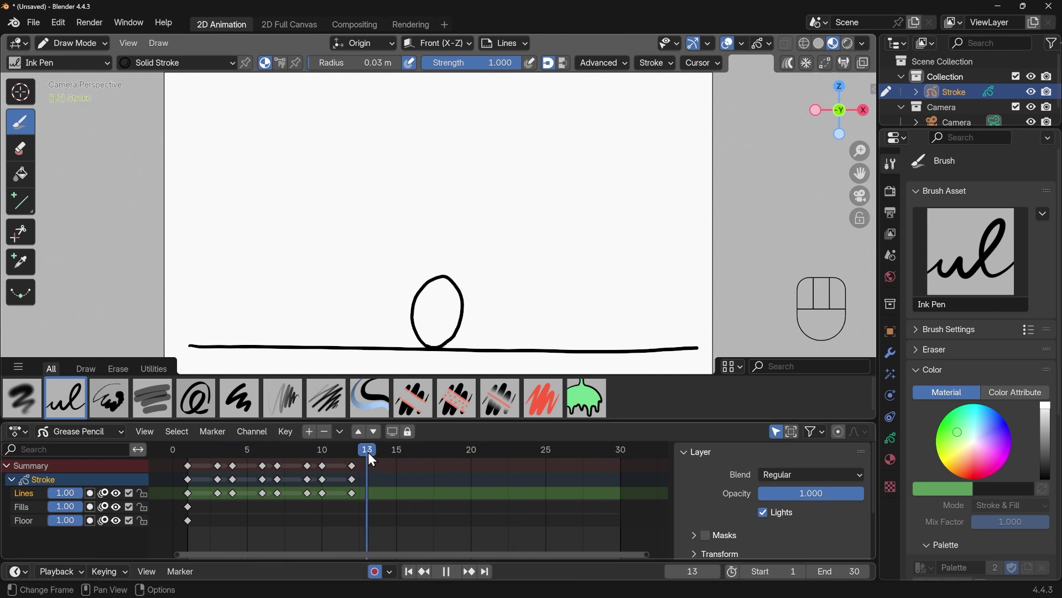
pyautogui.moveTo(374, 453); pyautogui.dragTo(377, 454)
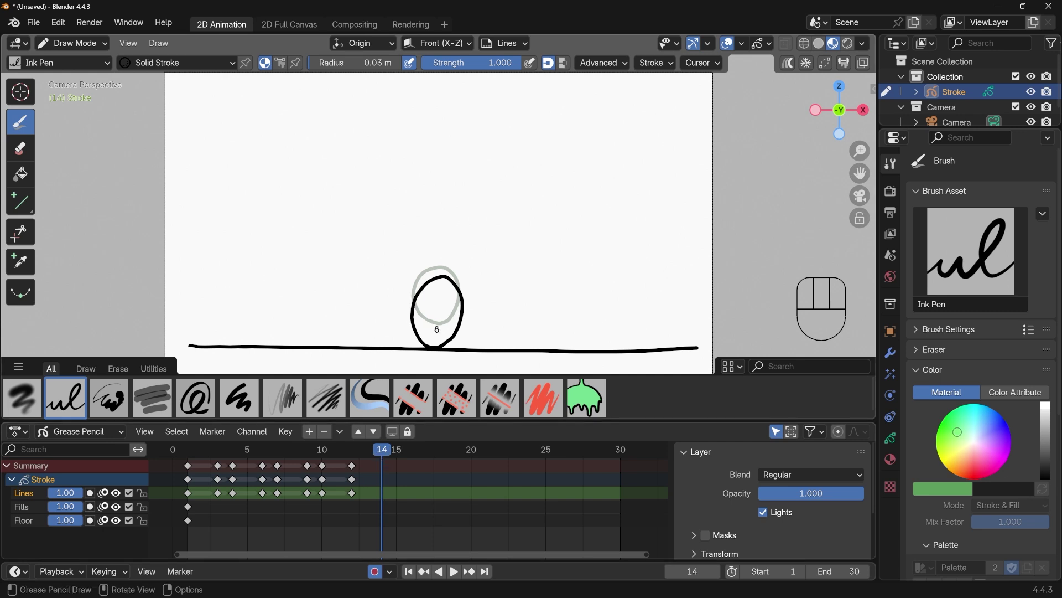
pyautogui.moveTo(419, 337)
pyautogui.mouseDown()
pyautogui.moveTo(398, 339)
pyautogui.moveTo(399, 308)
pyautogui.moveTo(439, 301)
pyautogui.moveTo(484, 330)
pyautogui.moveTo(450, 346)
pyautogui.moveTo(419, 342)
pyautogui.mouseUp()
pyautogui.moveTo(382, 448); pyautogui.dragTo(412, 448)
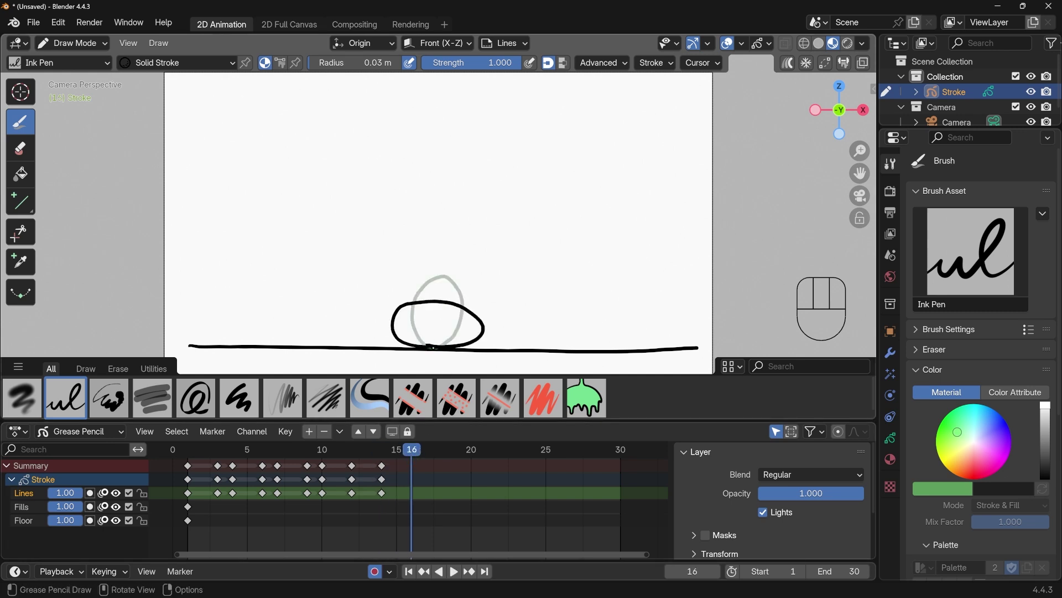
pyautogui.moveTo(401, 348)
pyautogui.mouseDown()
pyautogui.moveTo(366, 338)
pyautogui.moveTo(373, 326)
pyautogui.moveTo(425, 316)
pyautogui.moveTo(481, 321)
pyautogui.moveTo(494, 344)
pyautogui.moveTo(450, 348)
pyautogui.mouseUp()
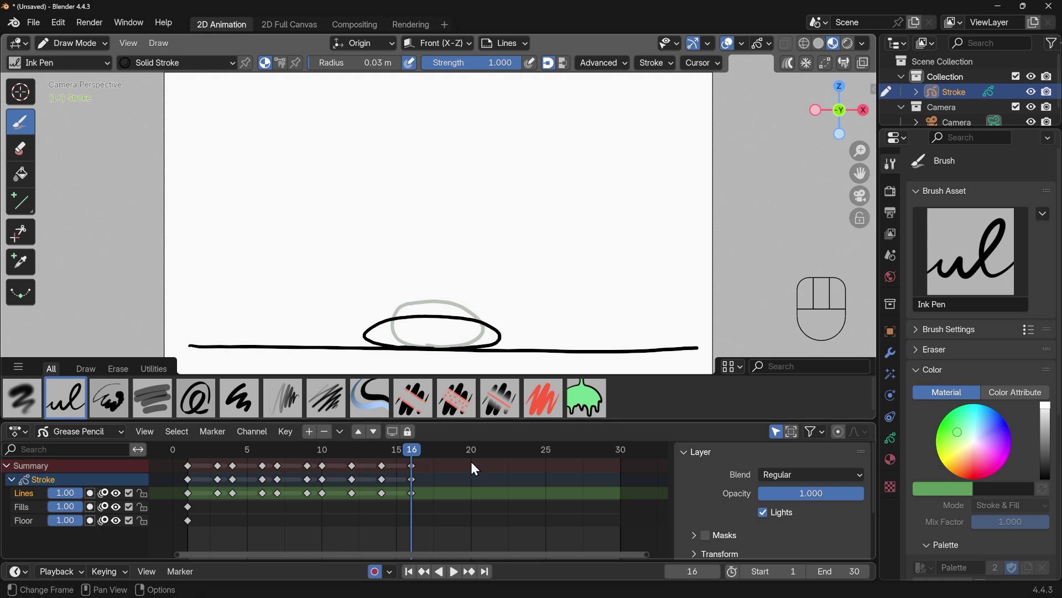
# - Play the animation from frame 1 to review the squash, and return to frame 12
pyautogui.moveTo(413, 450)
pyautogui.mouseDown()
pyautogui.moveTo(232, 463)
pyautogui.moveTo(395, 470)
pyautogui.moveTo(194, 459)
pyautogui.mouseUp()
pyautogui.press('space')
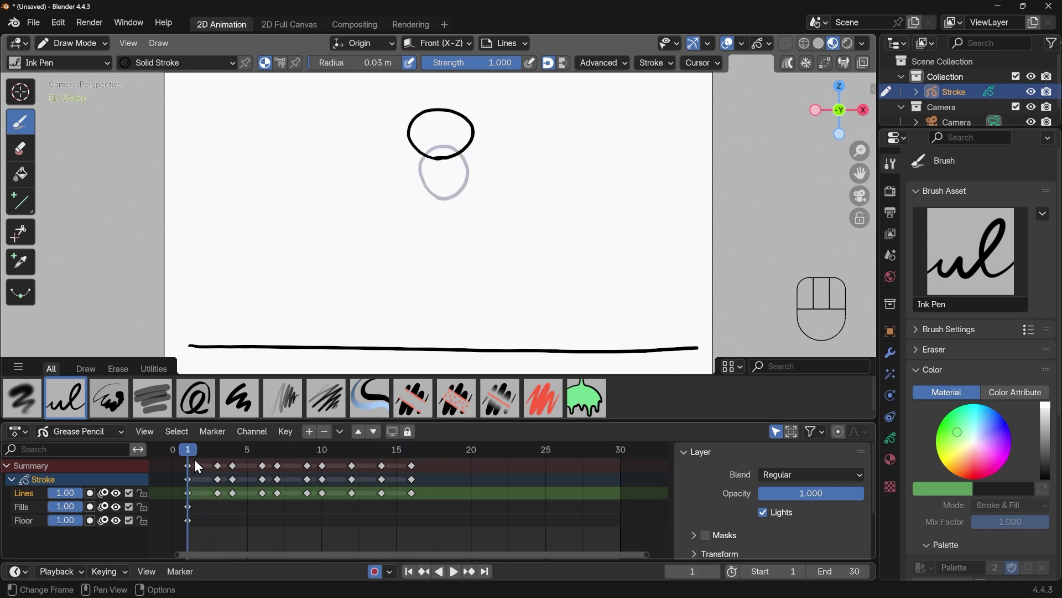
pyautogui.press('space')
pyautogui.press('Escape')
pyautogui.moveTo(189, 449)
pyautogui.mouseDown()
pyautogui.moveTo(414, 449)
pyautogui.moveTo(354, 451)
pyautogui.mouseUp()
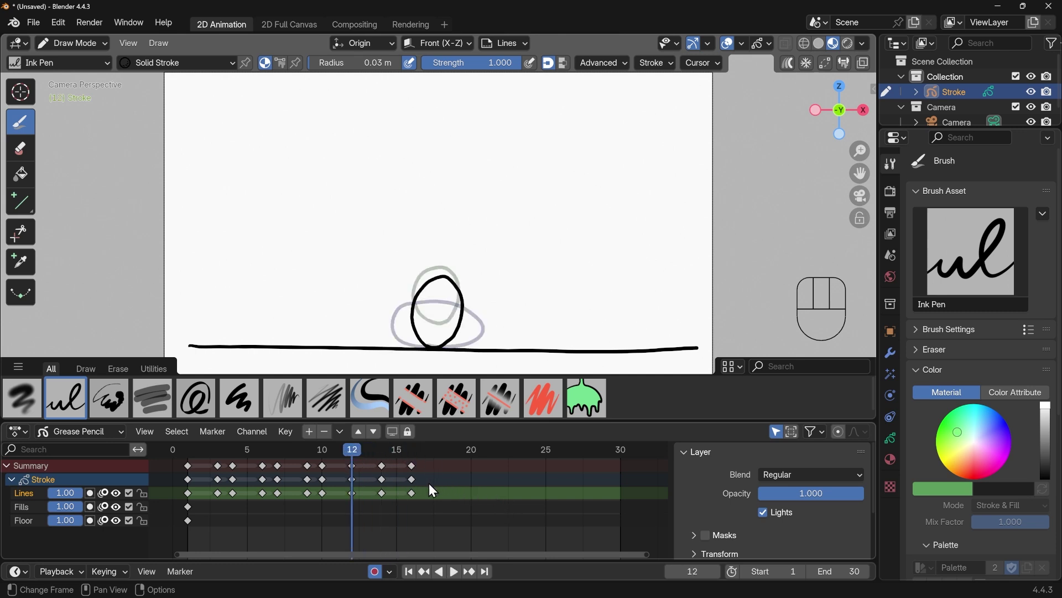
# - Try moving the frame 14 keyframe to frame 13 and the frame 16 keyframe to frame 14, and undo both moves
pyautogui.click(382, 466)
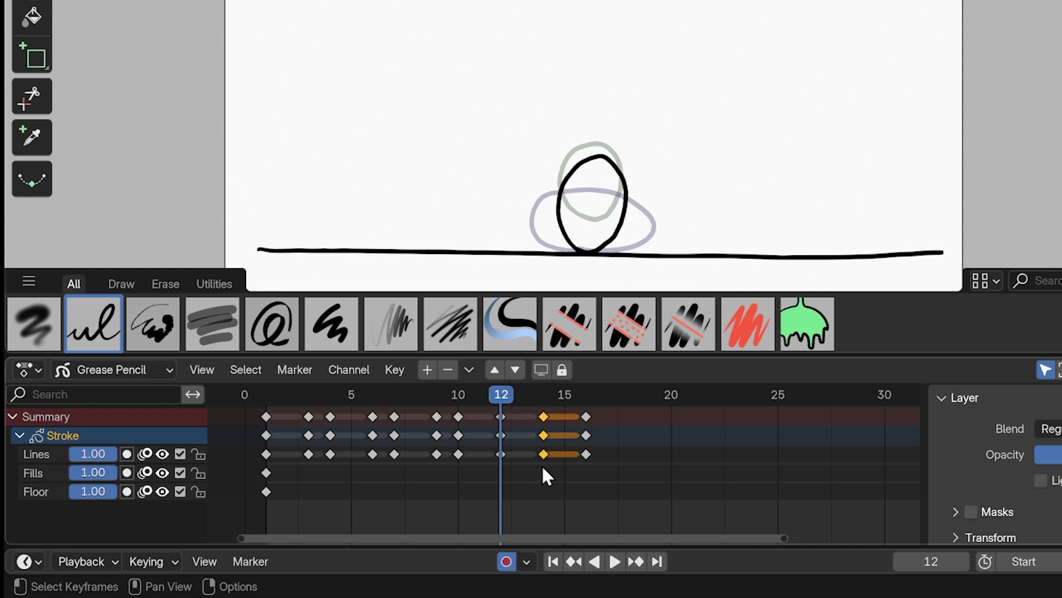
pyautogui.click(586, 417)
pyautogui.click(543, 416)
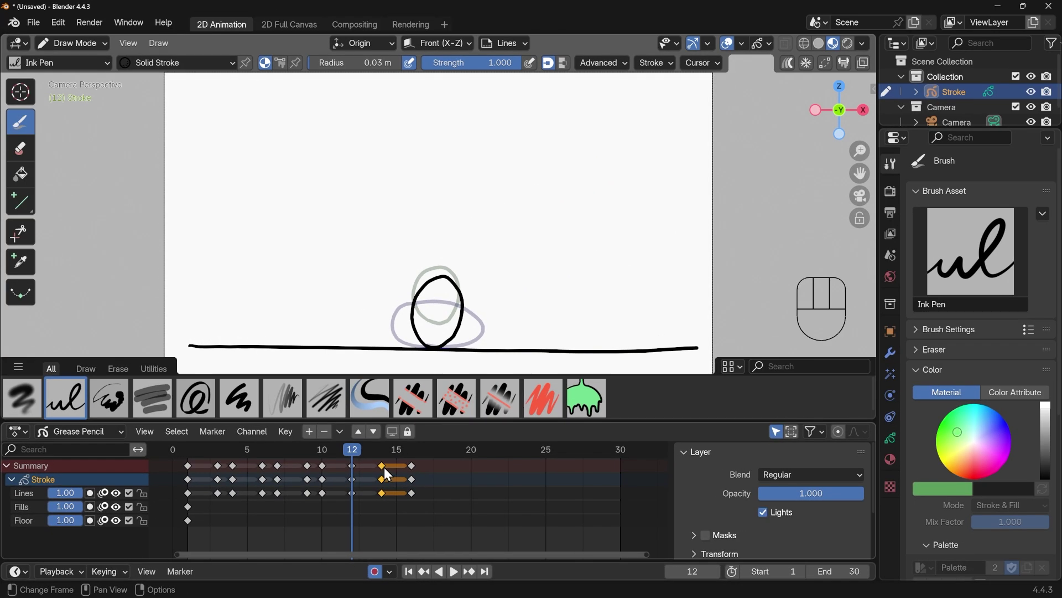
pyautogui.press('g')
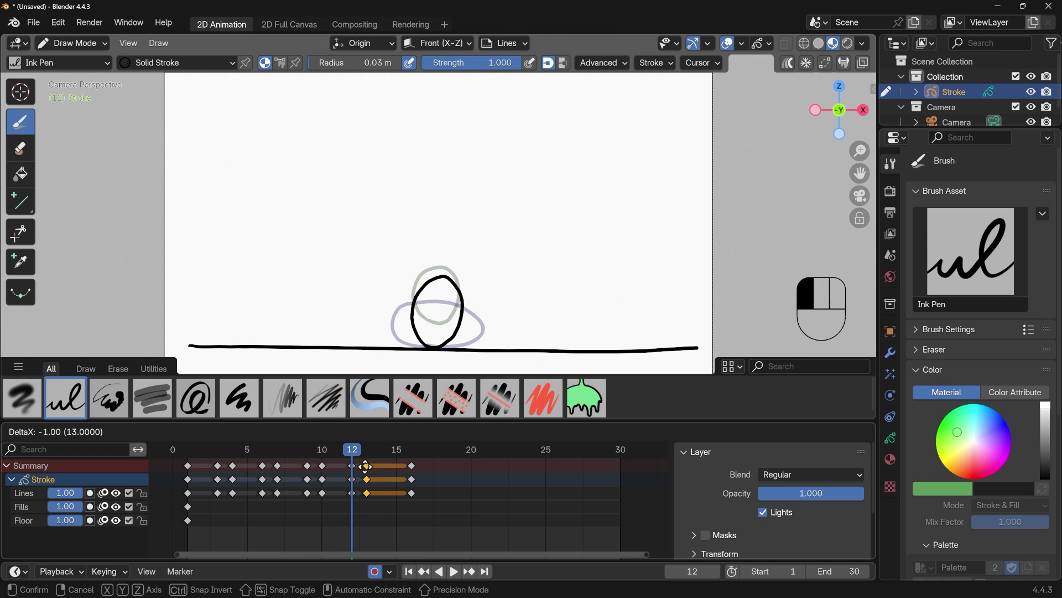
pyautogui.click(368, 467)
pyautogui.click(412, 466)
pyautogui.press('g')
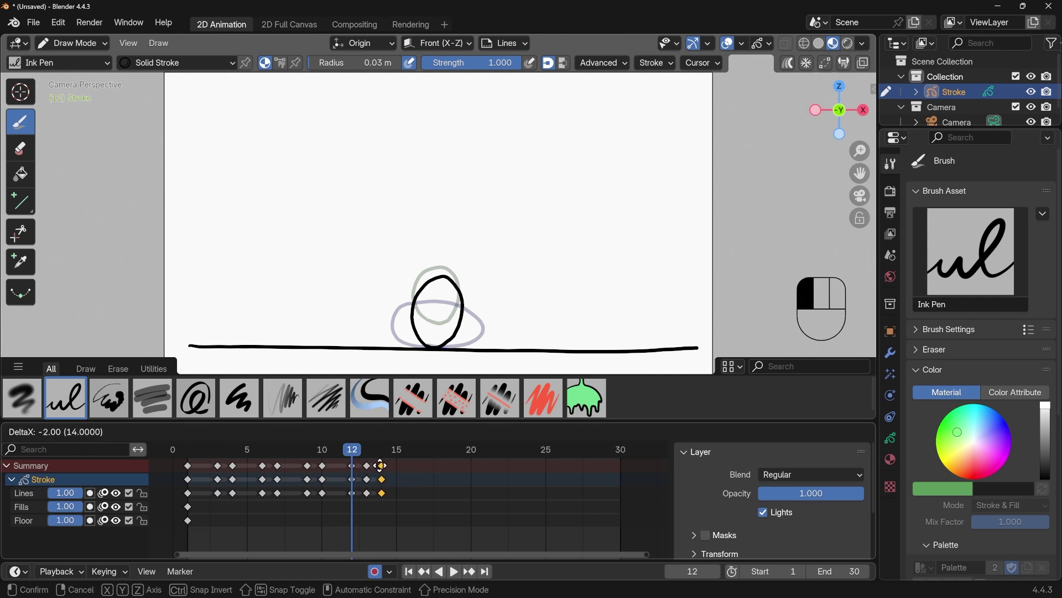
pyautogui.click(382, 466)
pyautogui.hotkey('ctrl', 'z')
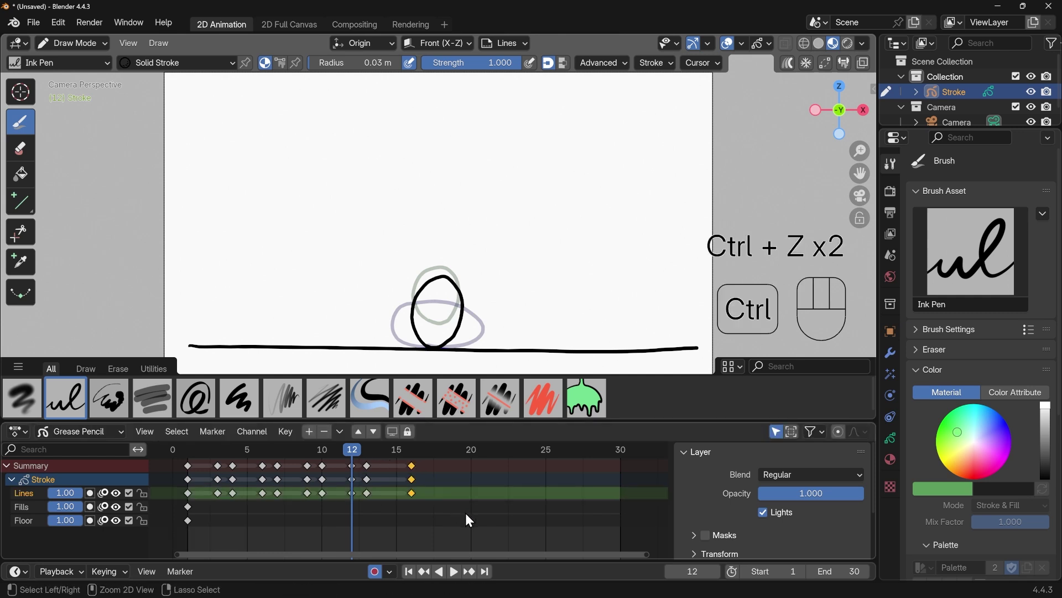
pyautogui.hotkey('ctrl', 'z')
pyautogui.hotkey('ctrl', 'z')
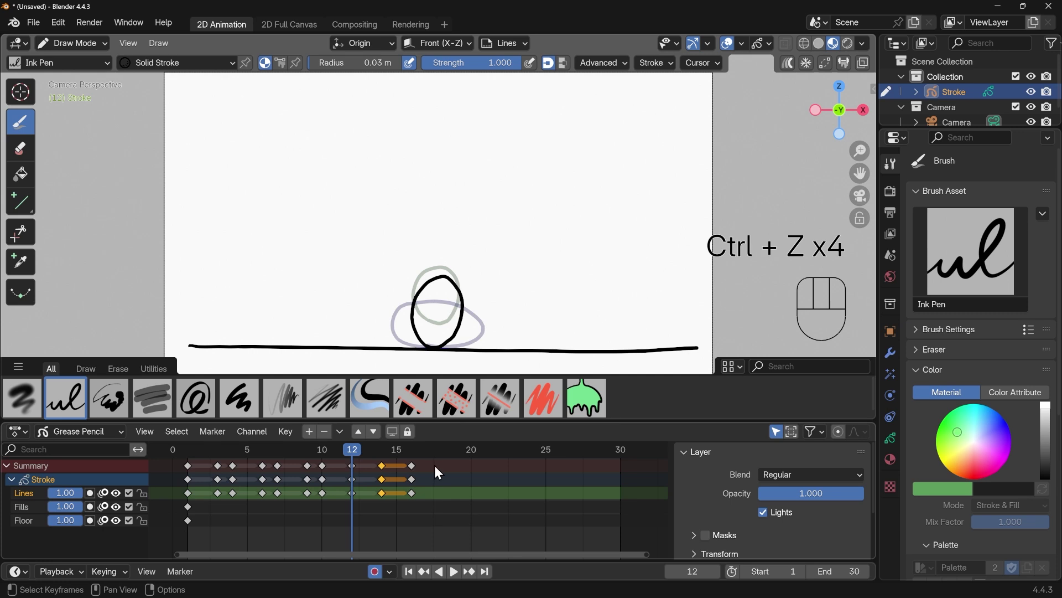
# - Scale the keyframes at frames 12, 14 and 16 towards frame 12 so they sit at frames 12, 13 and 14
pyautogui.moveTo(437, 468); pyautogui.dragTo(340, 530)
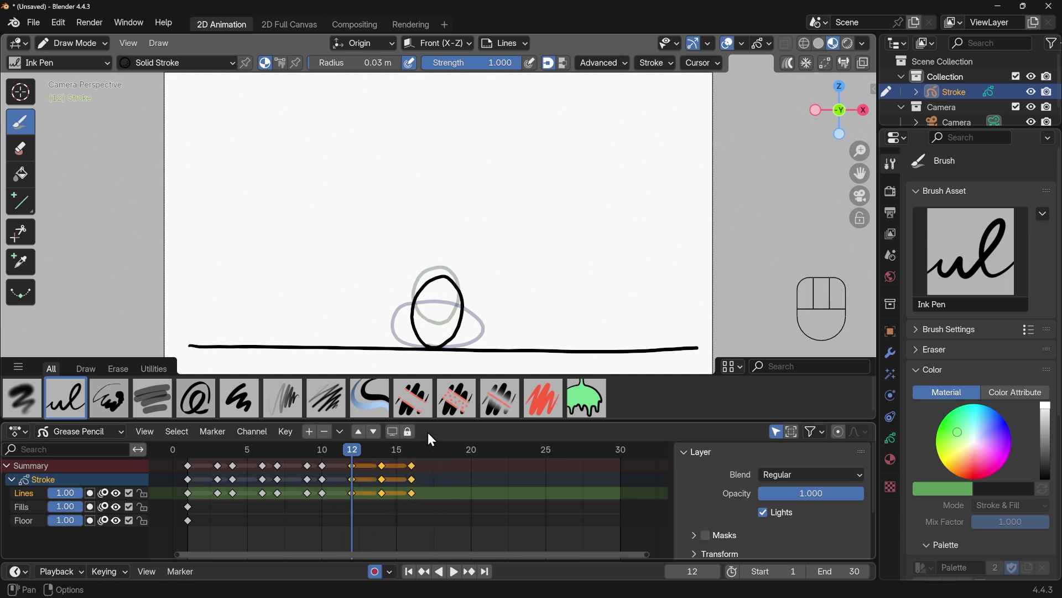
pyautogui.moveTo(354, 453); pyautogui.dragTo(323, 450)
pyautogui.click(352, 453)
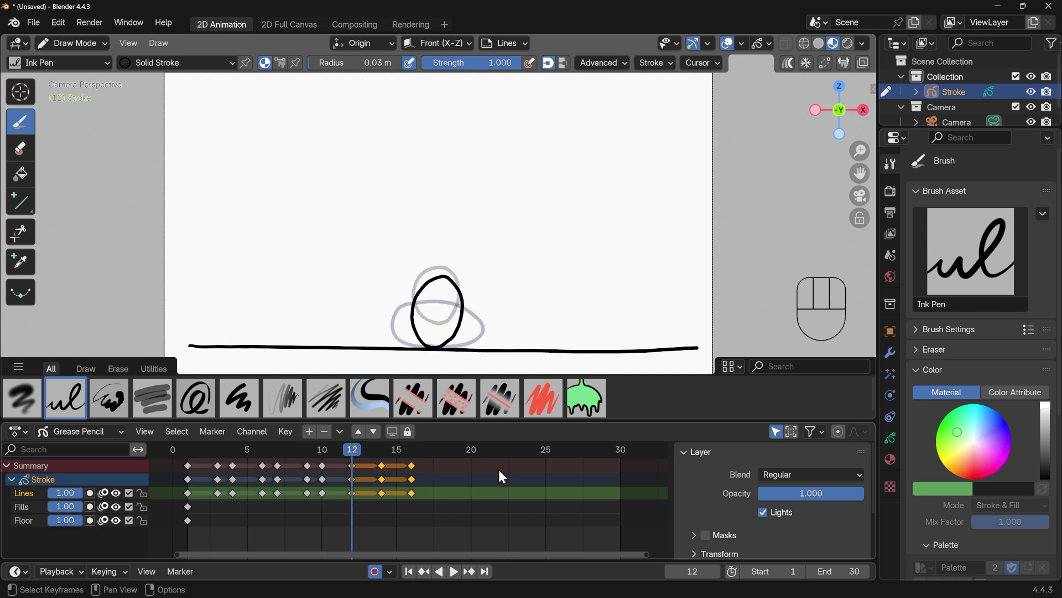
pyautogui.press('s')
pyautogui.click(434, 466)
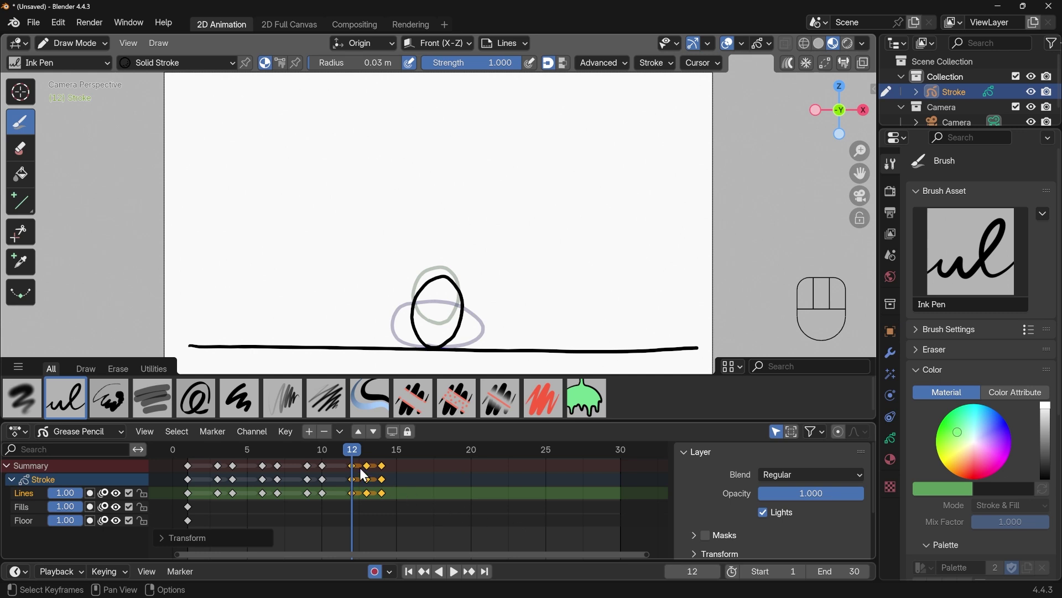
# - Play the animation to review the timing of the ball's impact and squash
pyautogui.press('space')
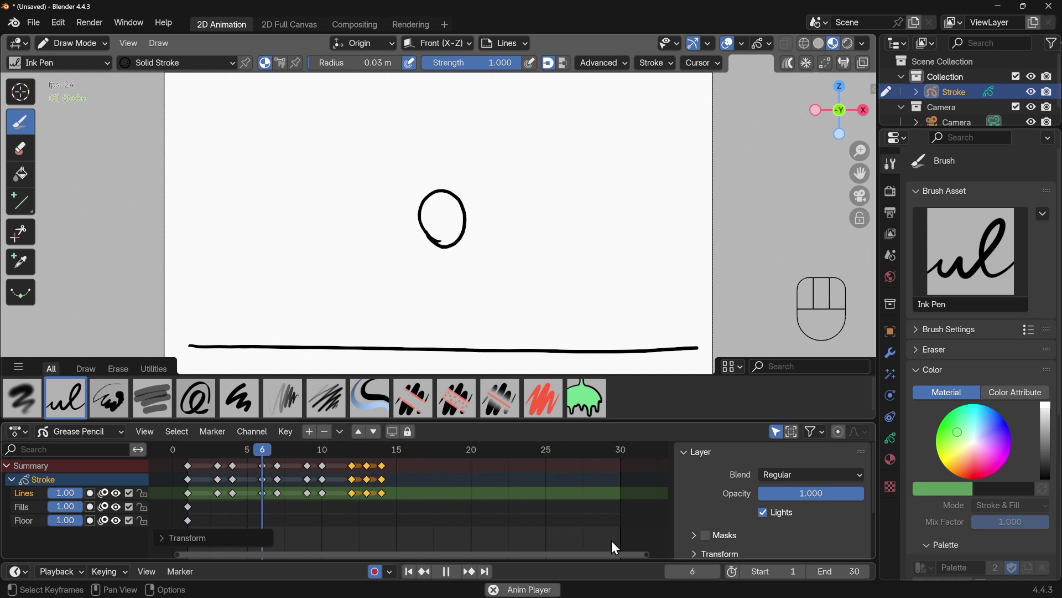
pyautogui.press('space')
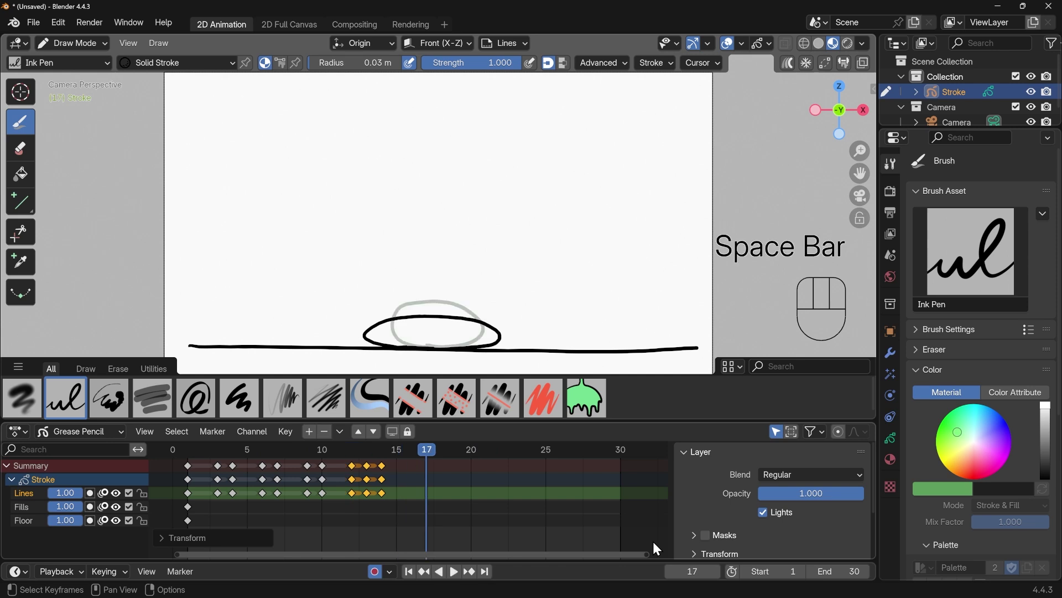
pyautogui.moveTo(385, 453)
pyautogui.mouseDown()
pyautogui.moveTo(197, 461)
pyautogui.moveTo(384, 454)
pyautogui.mouseUp()
pyautogui.press('Escape')
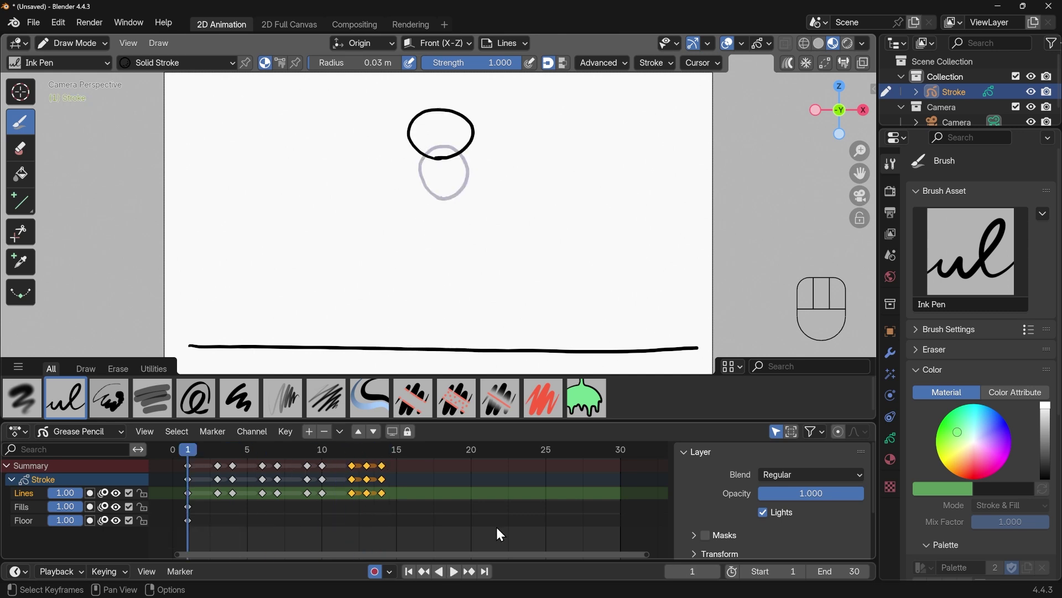
# - Duplicate all keyframes on every layer 14 frames onward so the copies start at frame 15, and play the animation
pyautogui.click(383, 453)
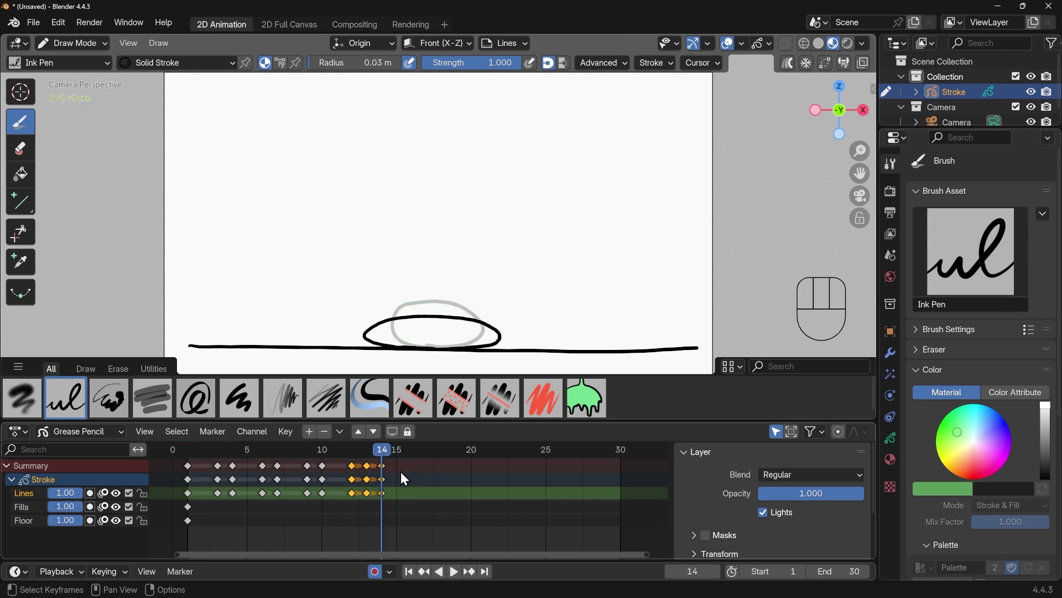
pyautogui.moveTo(403, 461); pyautogui.dragTo(176, 474)
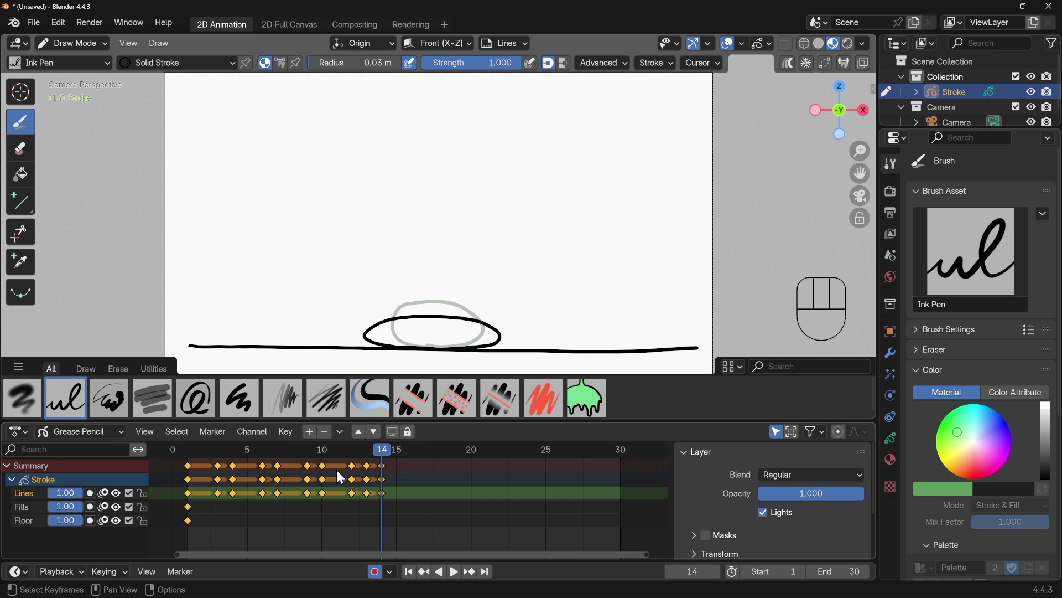
pyautogui.hotkey('shift', 'd')
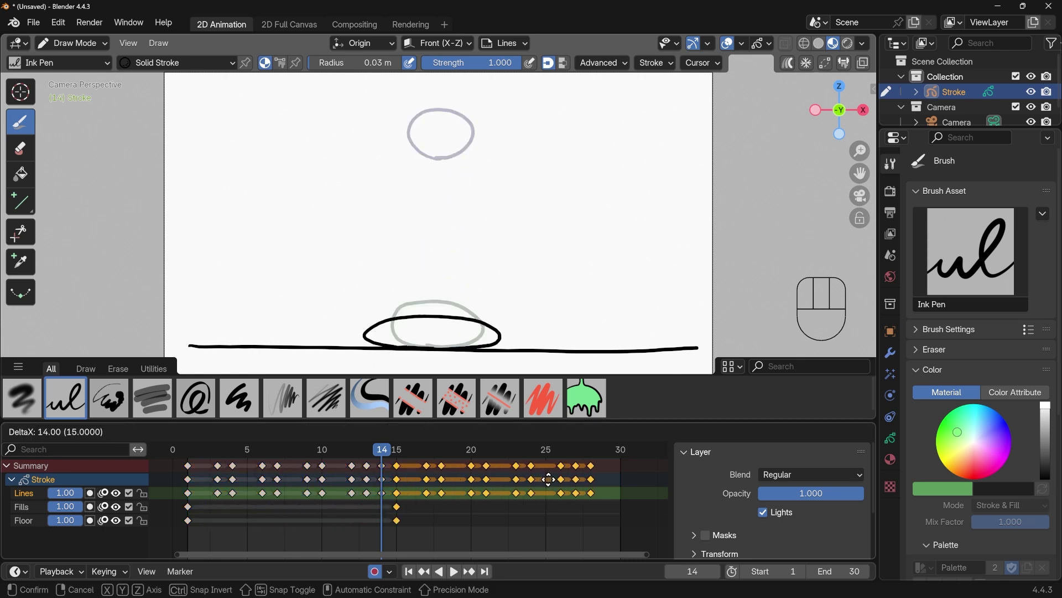
pyautogui.click(548, 479)
pyautogui.press('space')
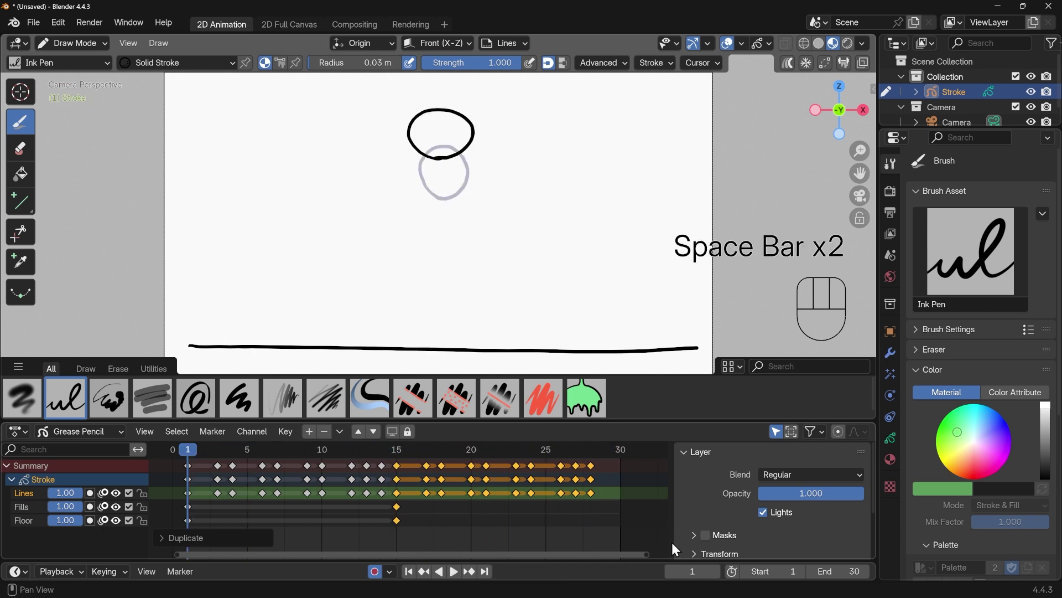
pyautogui.press('space')
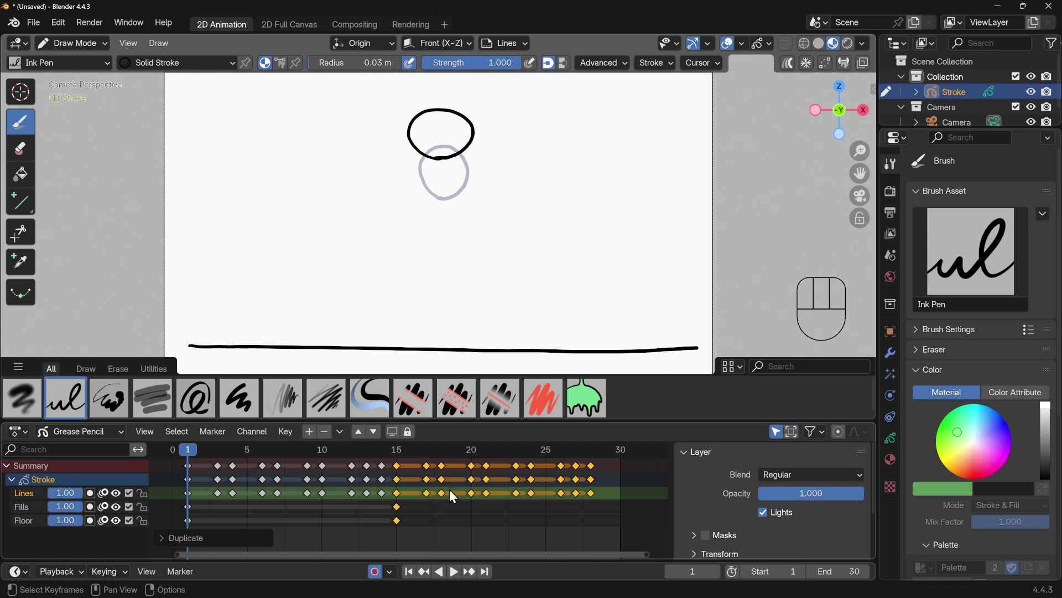
# - Reverse the duplicated keyframes from frame 15 to 28 by scaling them by -1 around frame 28
pyautogui.click(590, 449)
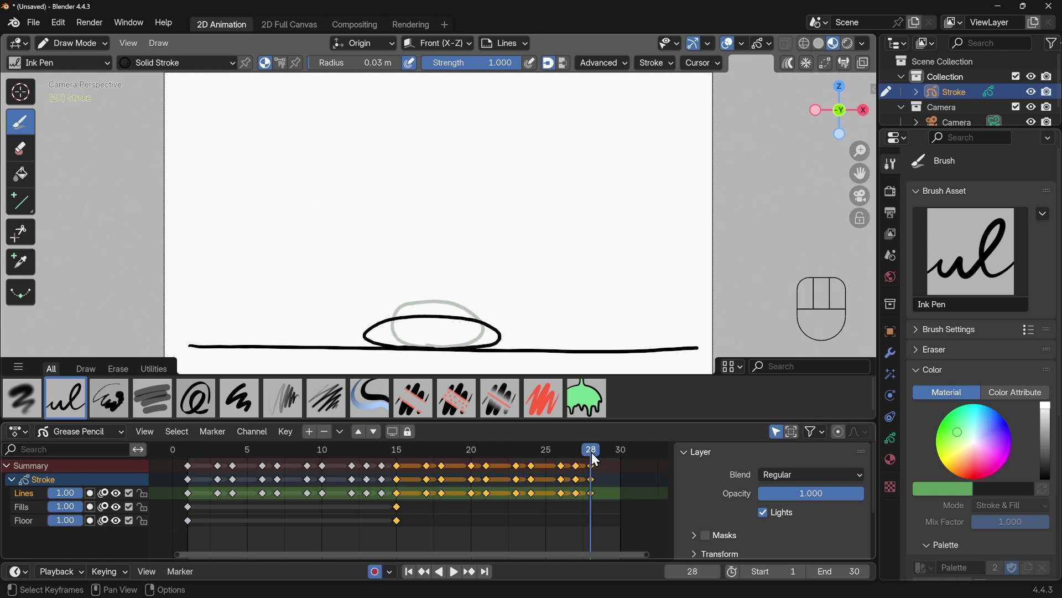
pyautogui.moveTo(608, 464); pyautogui.dragTo(395, 539)
pyautogui.press('s')
pyautogui.press('x')
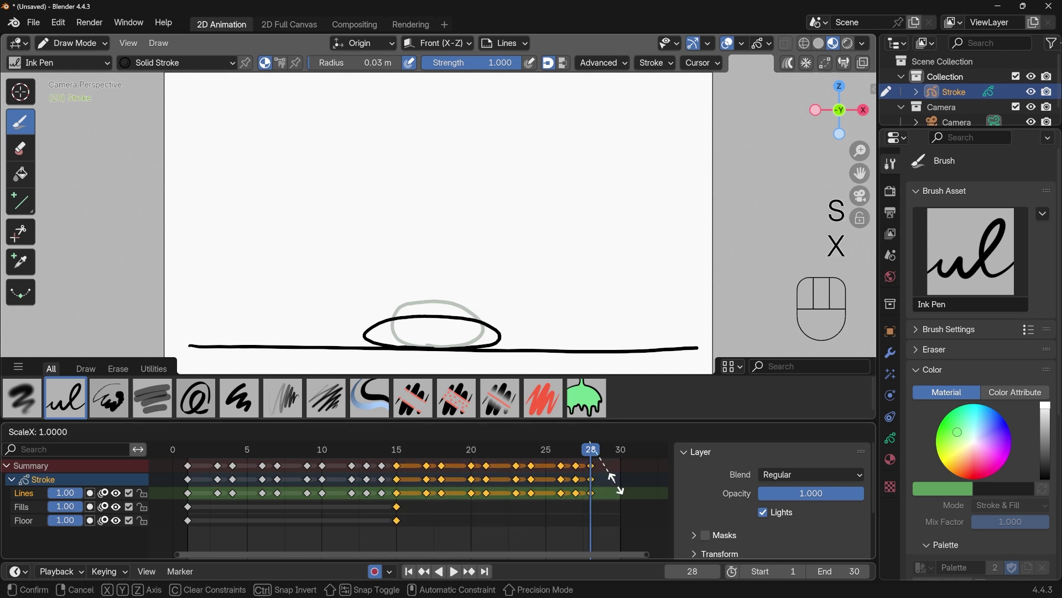
pyautogui.press('-')
pyautogui.write('1')
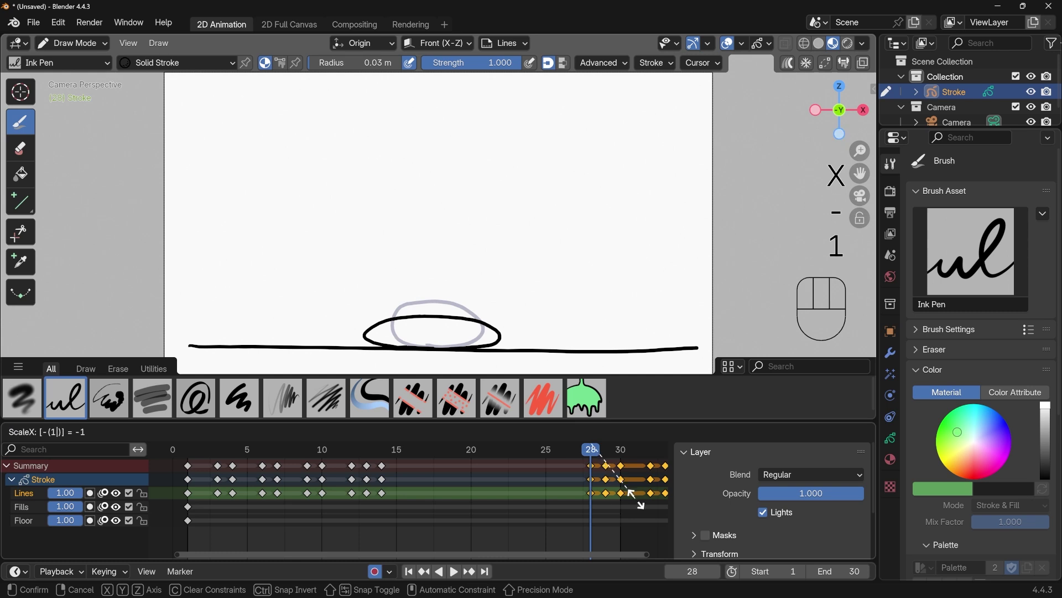
pyautogui.press('Return')
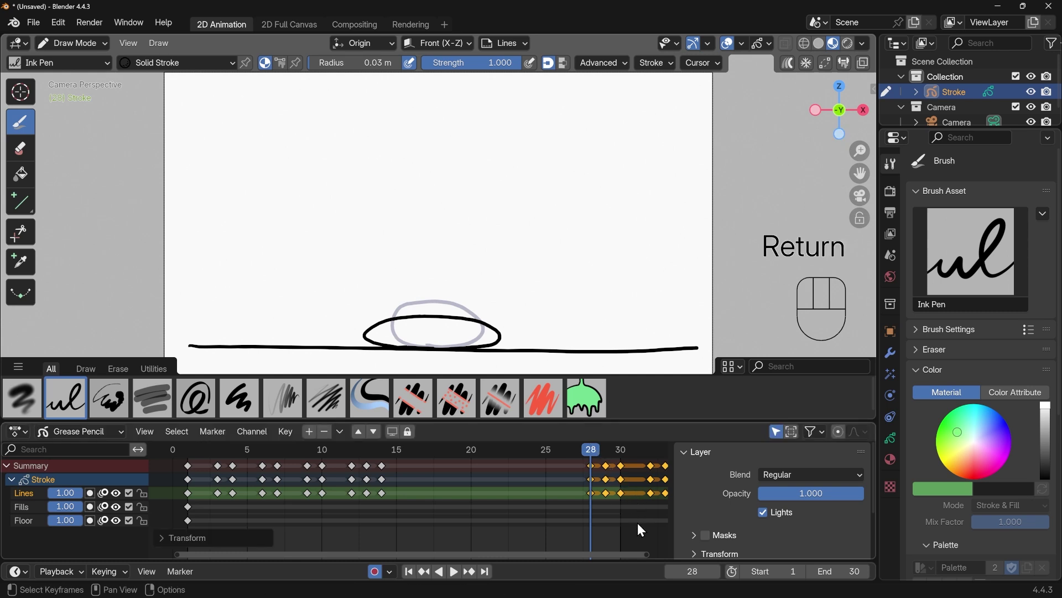
# - Move the reversed keyframes 13 frames earlier so they start at frame 15, and play the animation
pyautogui.press('g')
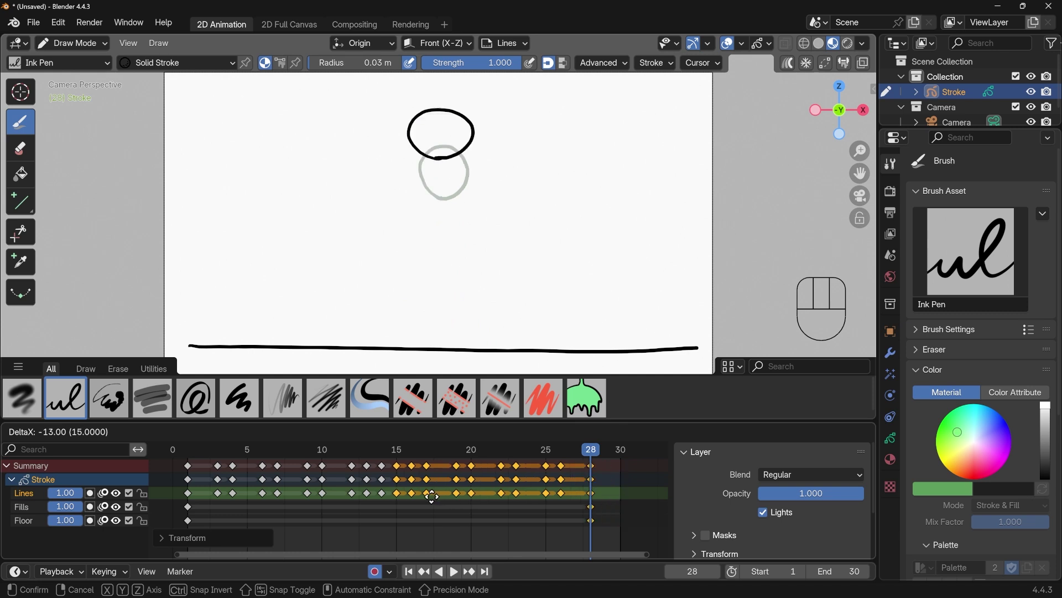
pyautogui.click(434, 500)
pyautogui.press('space')
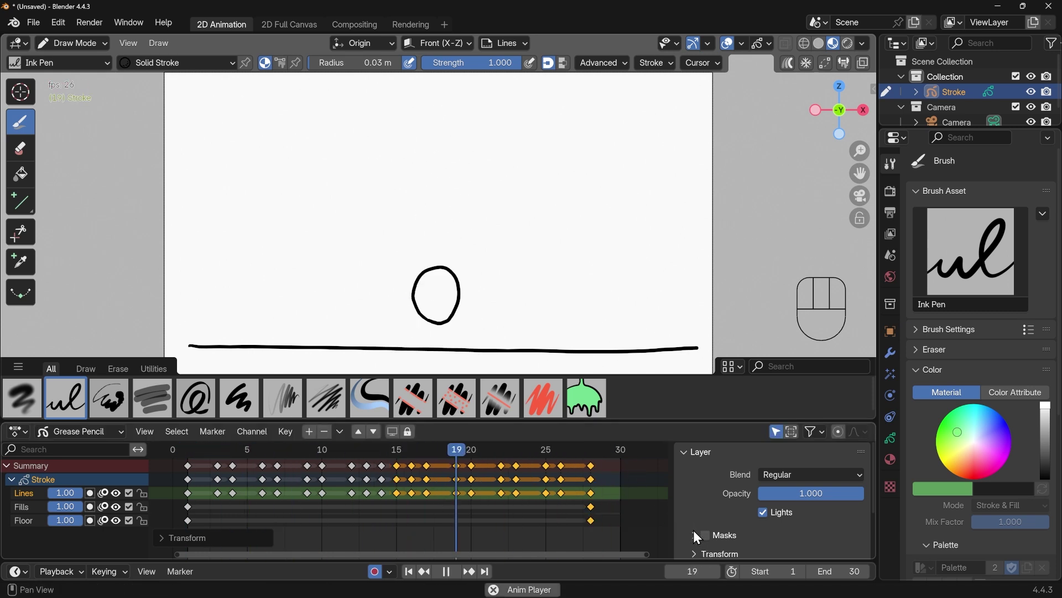
pyautogui.press('space')
# - Set the scene's end frame to 28 and play the animation as a loop
pyautogui.click(596, 450)
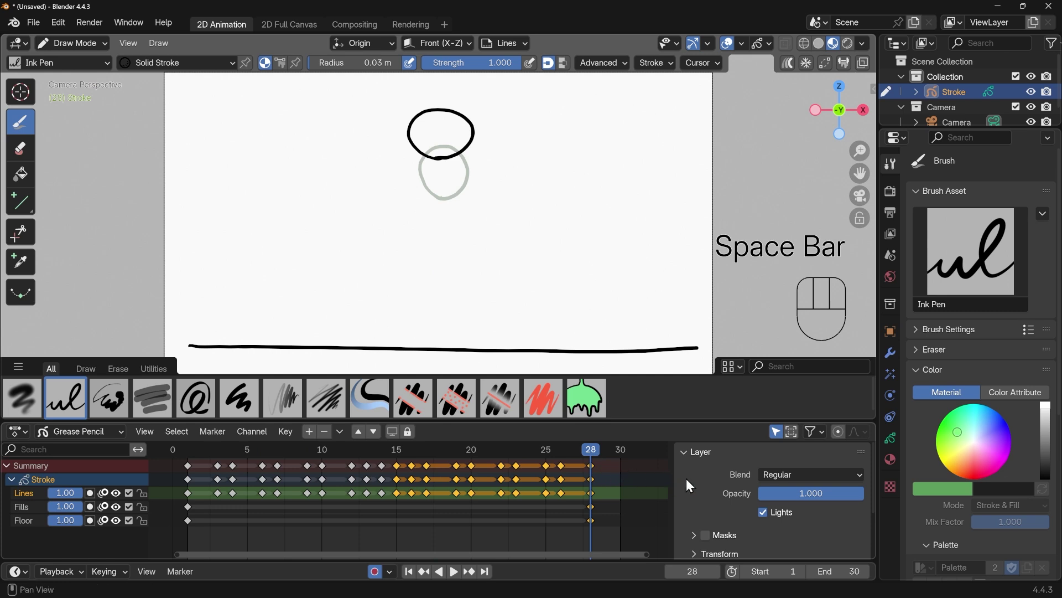
pyautogui.moveTo(844, 571); pyautogui.dragTo(844, 571)
pyautogui.press('space')
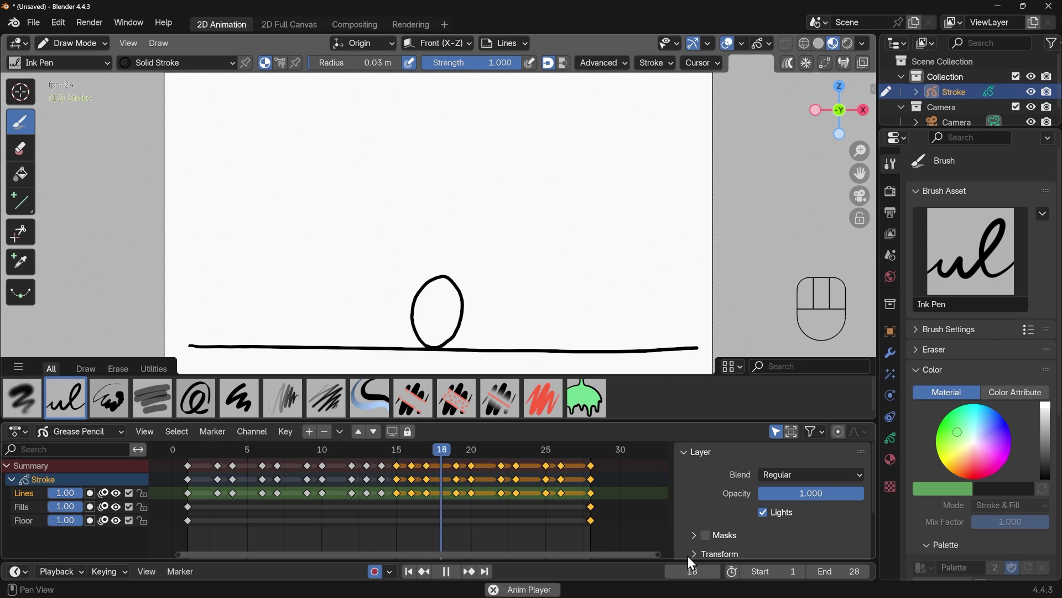
pyautogui.press('space')
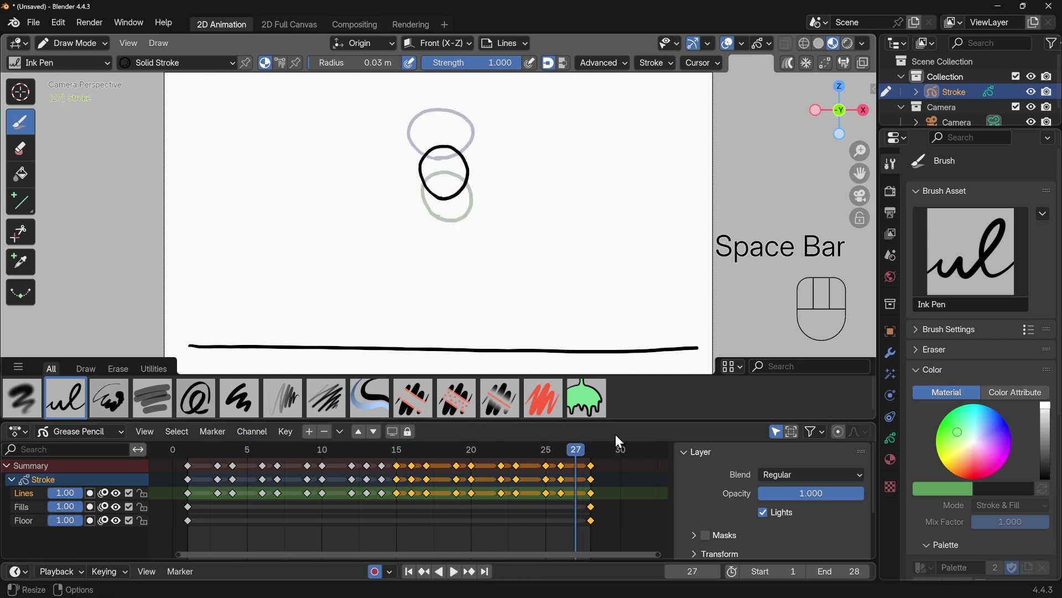
# - Set the end frame to 32, and move the frame 28 keyframes to frame 30 and the frame 26 keyframe to frame 28
pyautogui.click(844, 567)
pyautogui.write('32')
pyautogui.press('Return')
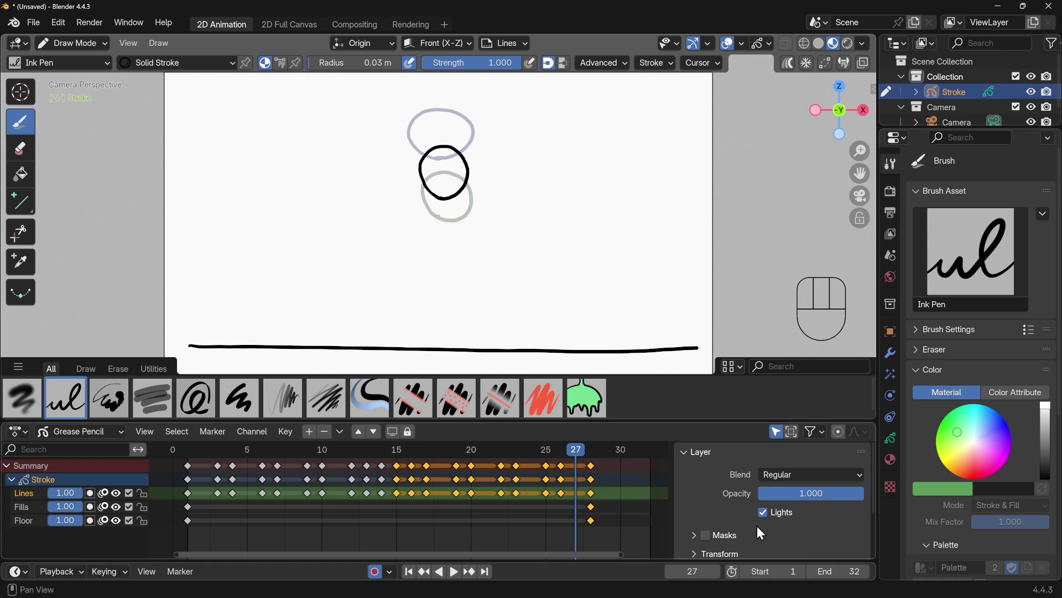
pyautogui.click(591, 466)
pyautogui.press('g')
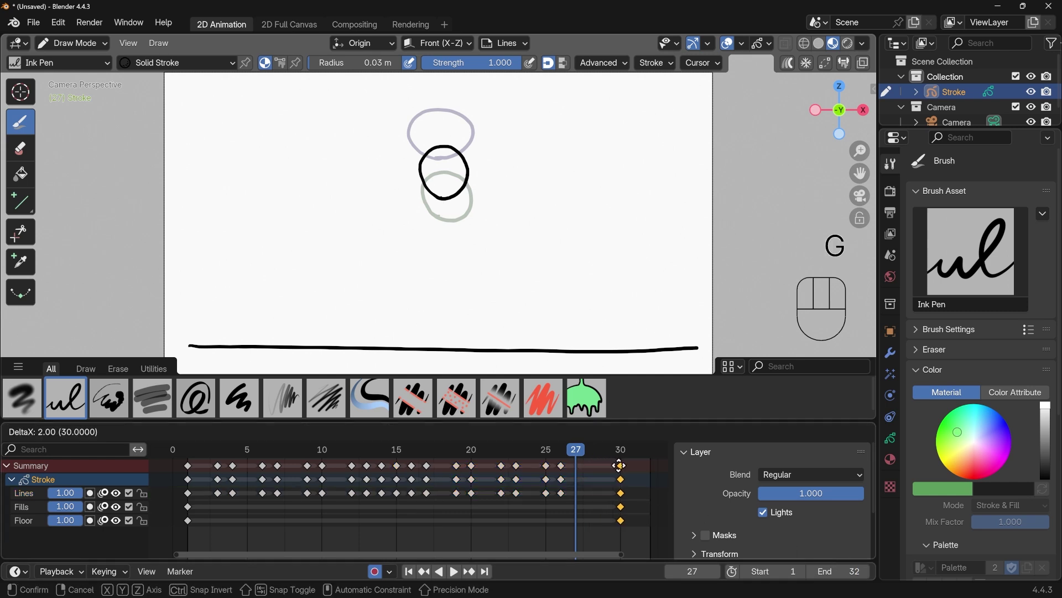
pyautogui.click(619, 465)
pyautogui.click(562, 466)
pyautogui.press('g')
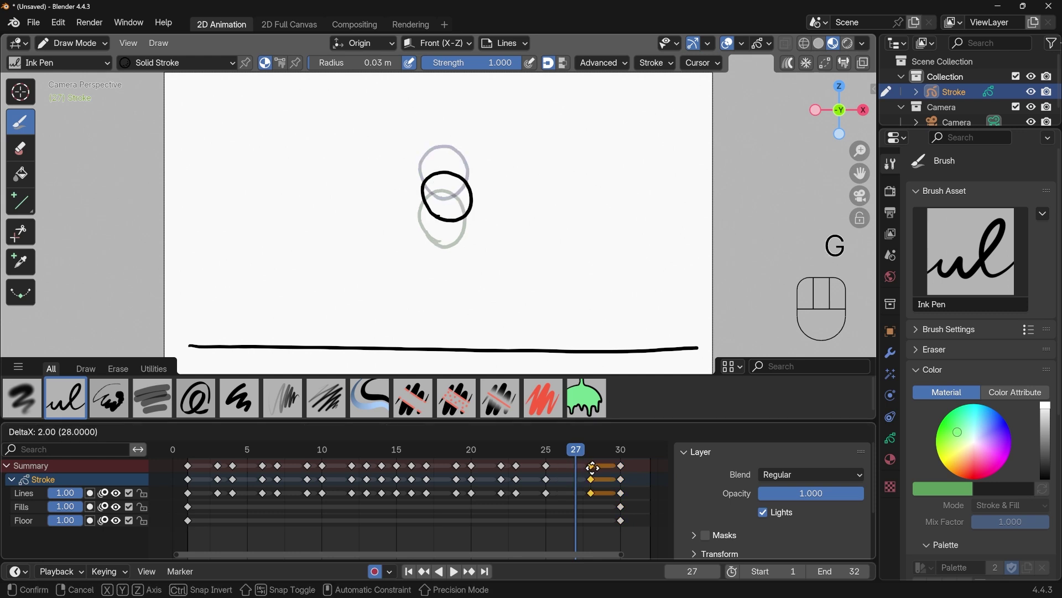
pyautogui.click(590, 466)
# - Move the frame 25 keyframe to frame 26 and the frame 23 keyframe to frame 24
pyautogui.click(549, 463)
pyautogui.press('g')
pyautogui.click(561, 465)
pyautogui.click(520, 466)
pyautogui.press('g')
pyautogui.click(534, 465)
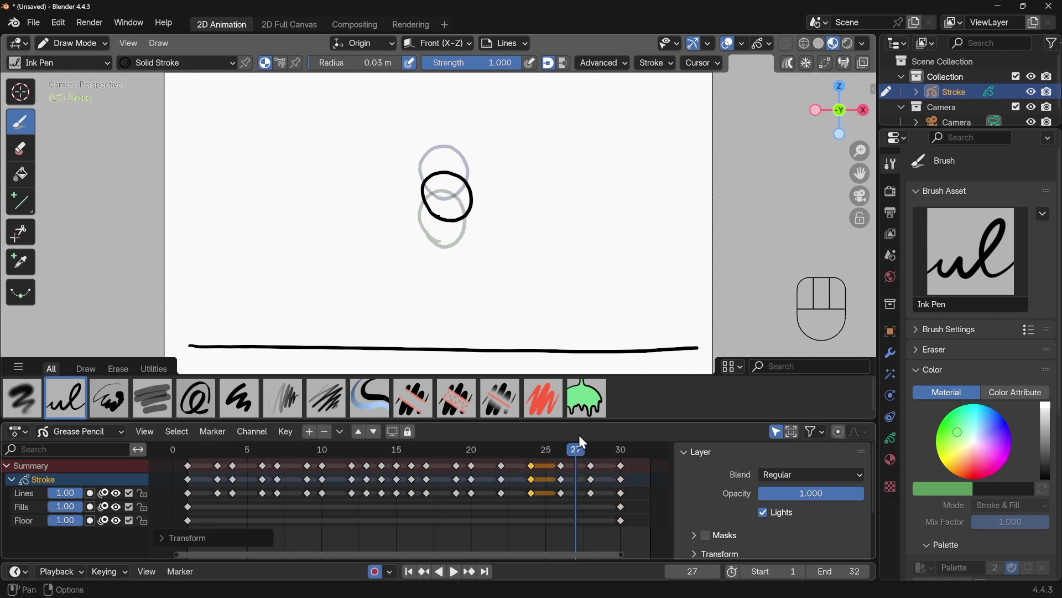
# - Shift all keyframes from frame 3 onward one frame later so they start at frame 4
pyautogui.click(637, 451)
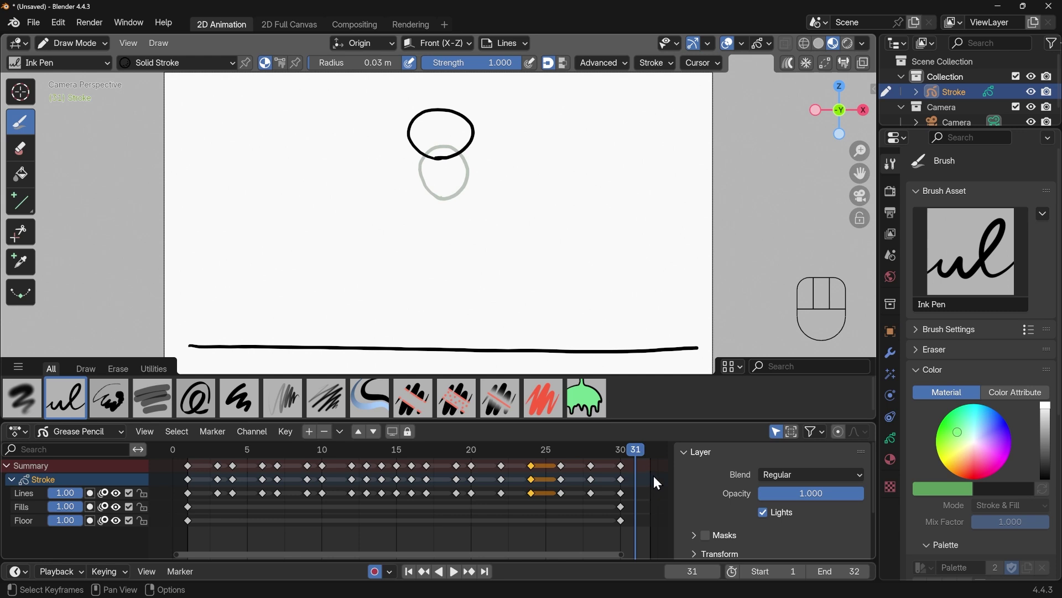
pyautogui.moveTo(653, 476); pyautogui.dragTo(213, 489)
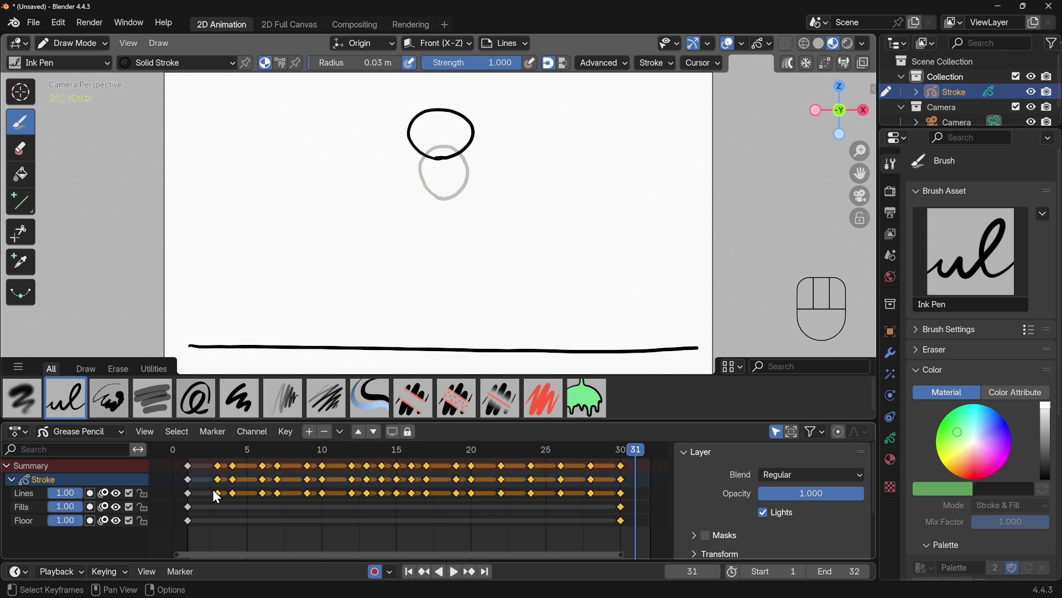
pyautogui.press('g')
pyautogui.click(243, 471)
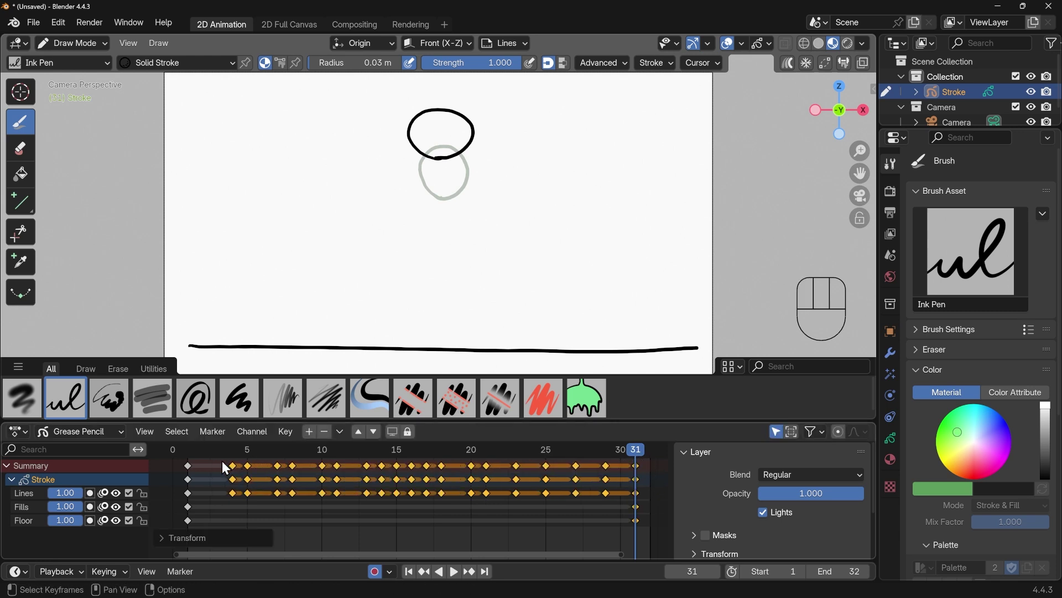
# - Leave the frame 4 keyframe out of the selection and shift the keyframes from frame 5 onward to start at frame 6
pyautogui.keyDown('ctrl'); pyautogui.moveTo(220, 456); pyautogui.dragTo(235, 500); pyautogui.keyUp('ctrl')
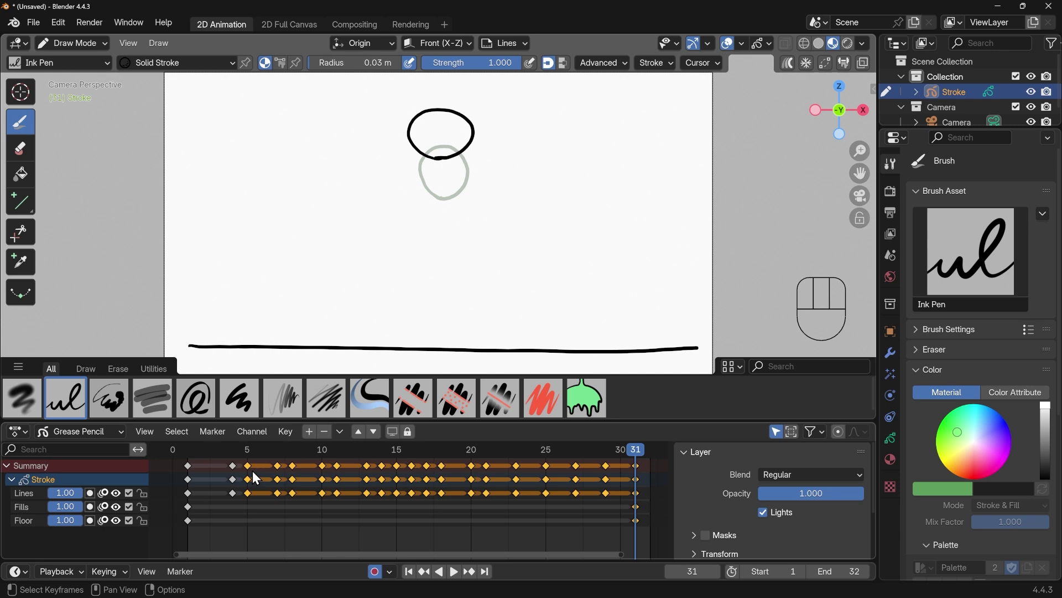
pyautogui.press('g')
pyautogui.click(269, 477)
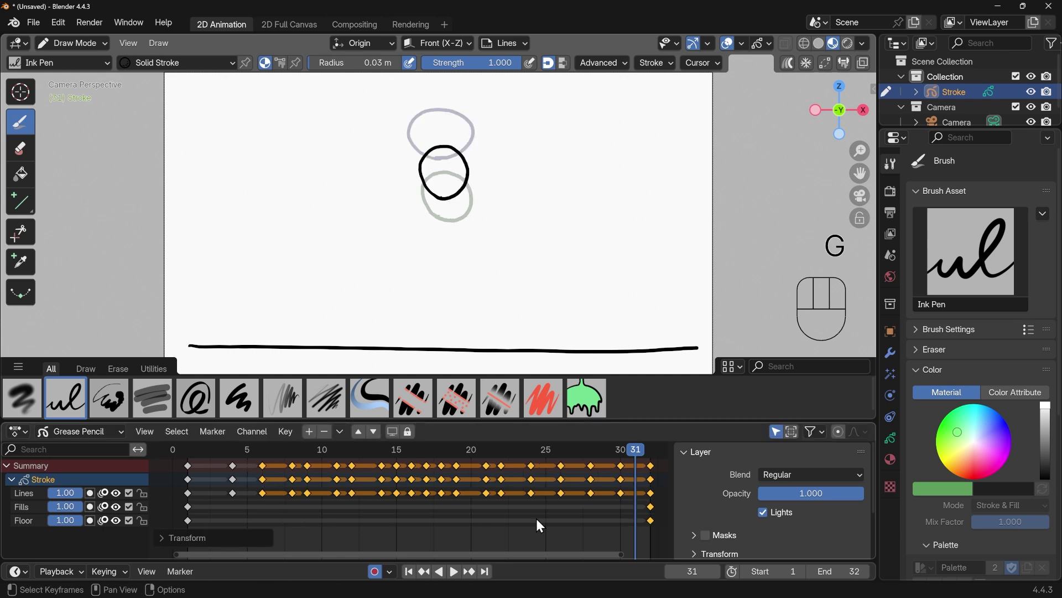
# - Play the retimed animation to review the bounce, and set the end frame to 34
pyautogui.press('space')
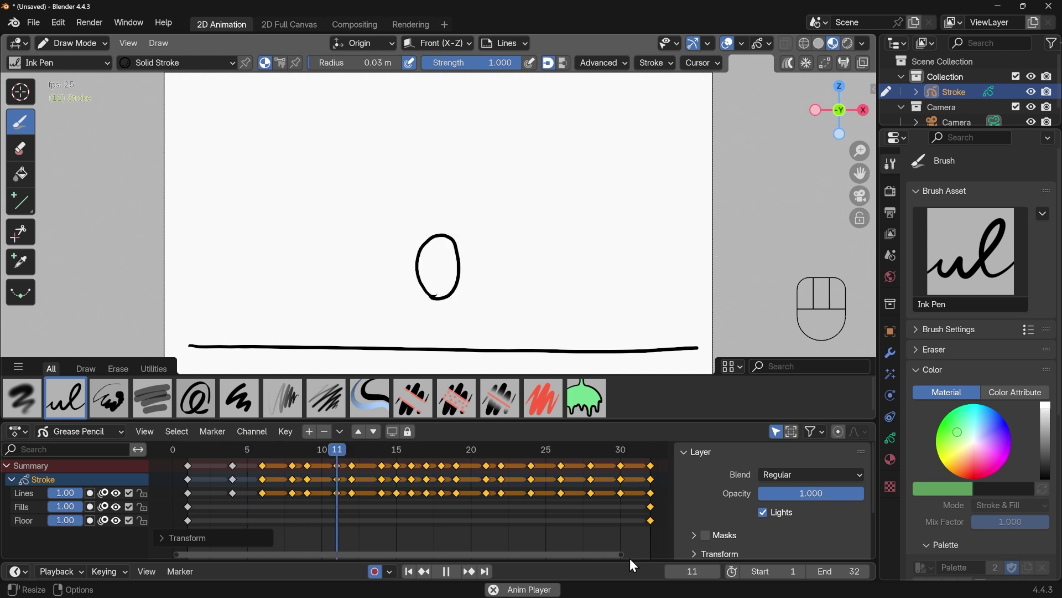
pyautogui.press('space')
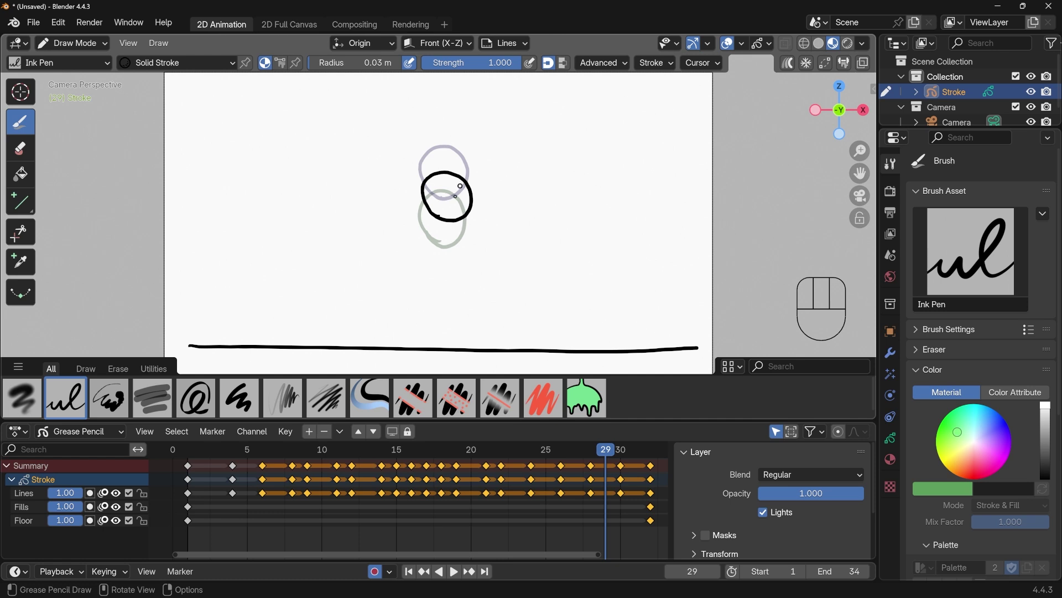
# - Activate the Fills layer at frame 1 and choose the Fill brush with the Solid Fill material
pyautogui.click(30, 508)
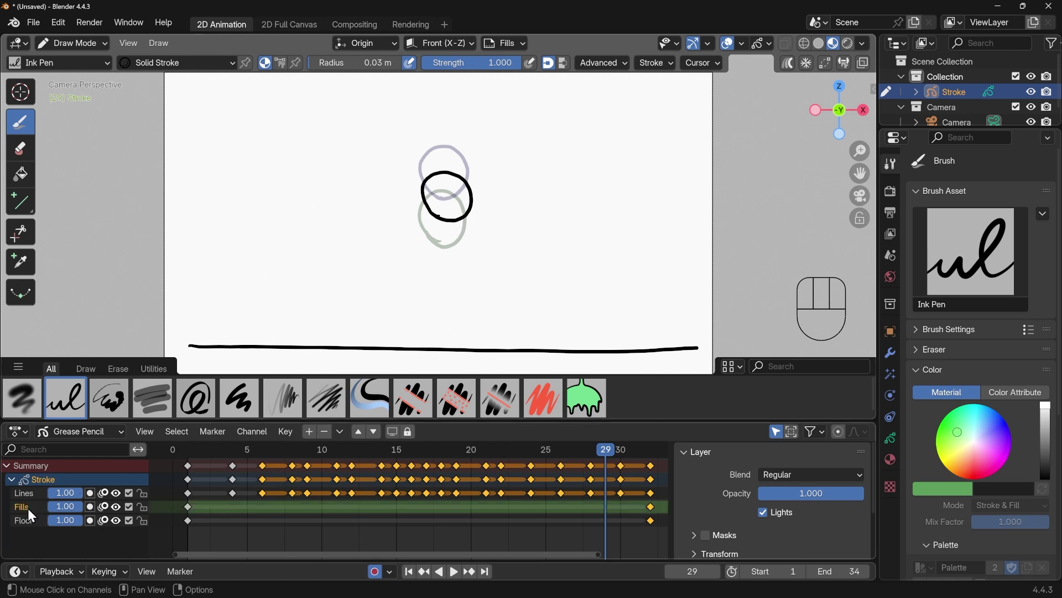
pyautogui.click(187, 450)
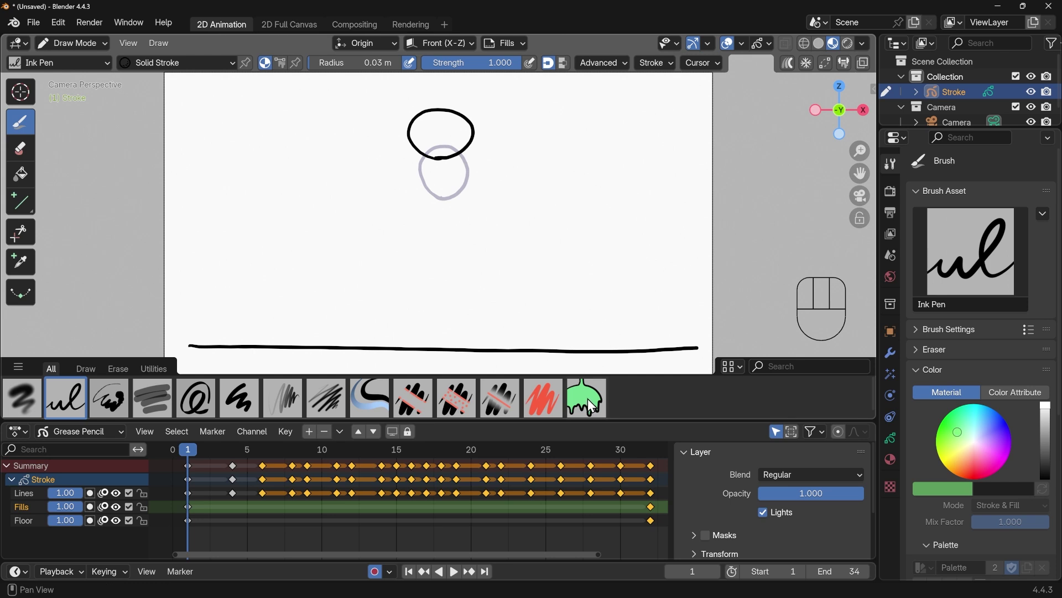
pyautogui.click(602, 412)
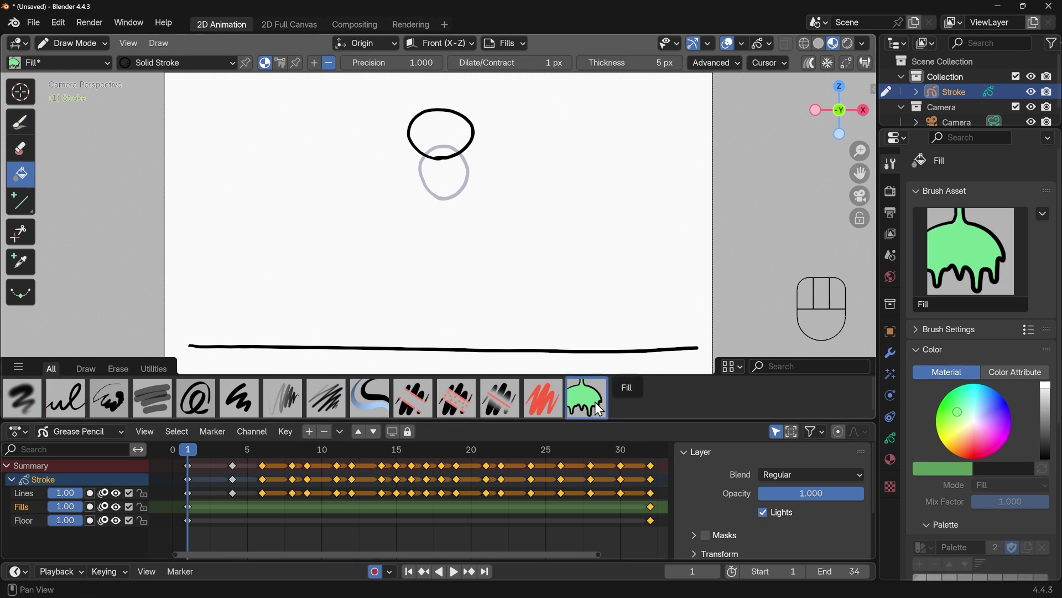
pyautogui.click(230, 61)
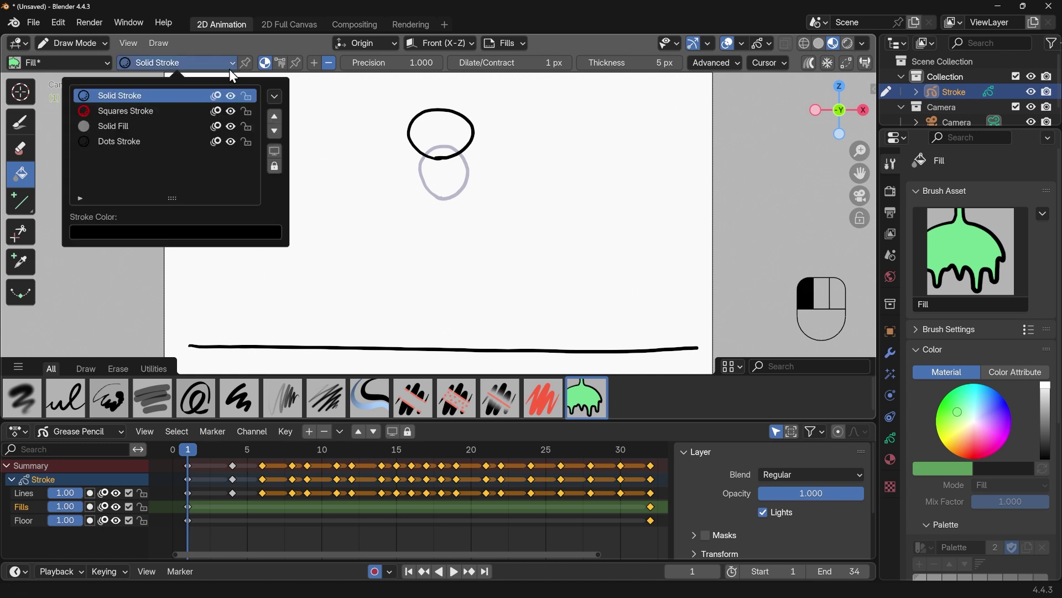
pyautogui.click(127, 131)
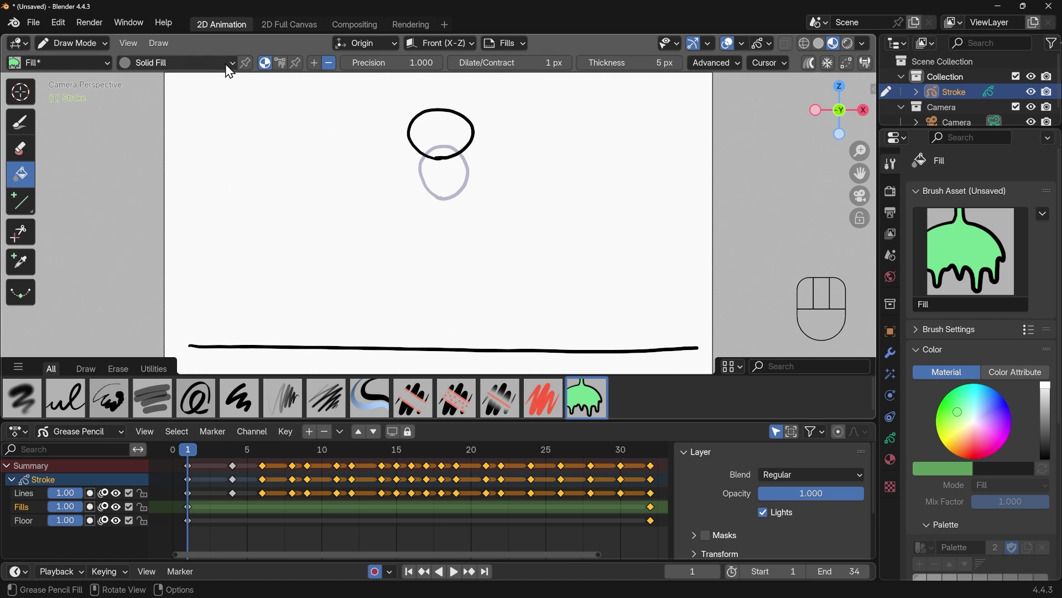
# - Show the Solid Fill material's settings in a wider properties editor, and fill the ball on frame 1
pyautogui.click(891, 460)
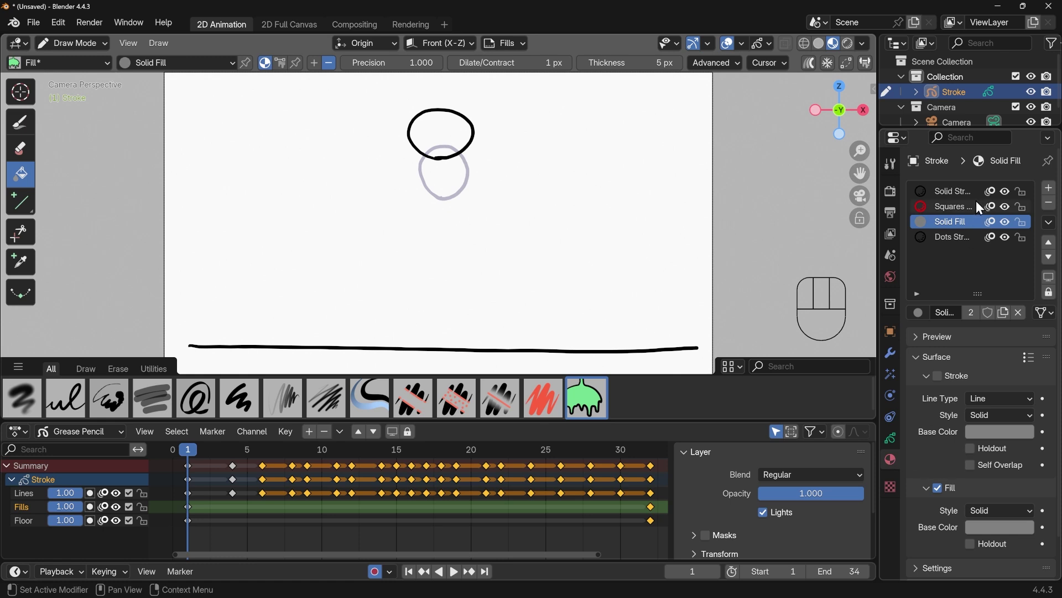
pyautogui.moveTo(880, 213); pyautogui.dragTo(836, 218)
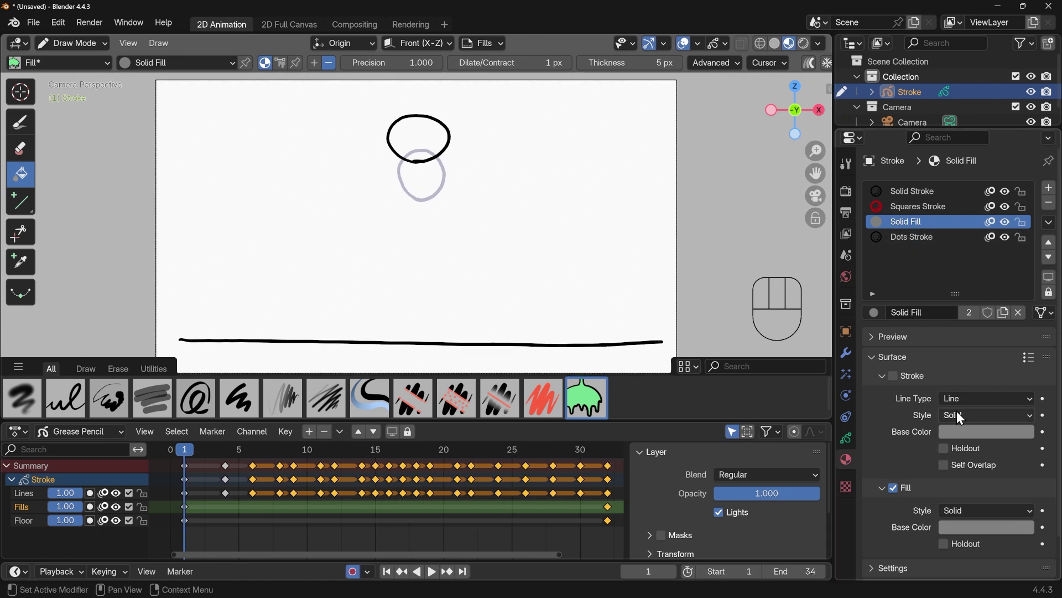
pyautogui.scroll(-2, 925, 473)
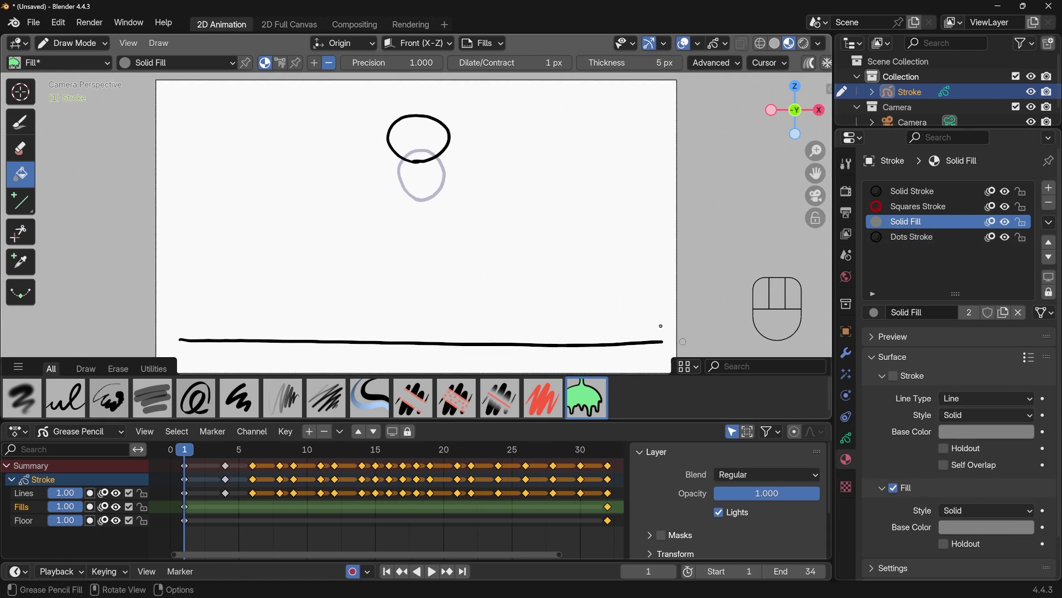
pyautogui.click(421, 132)
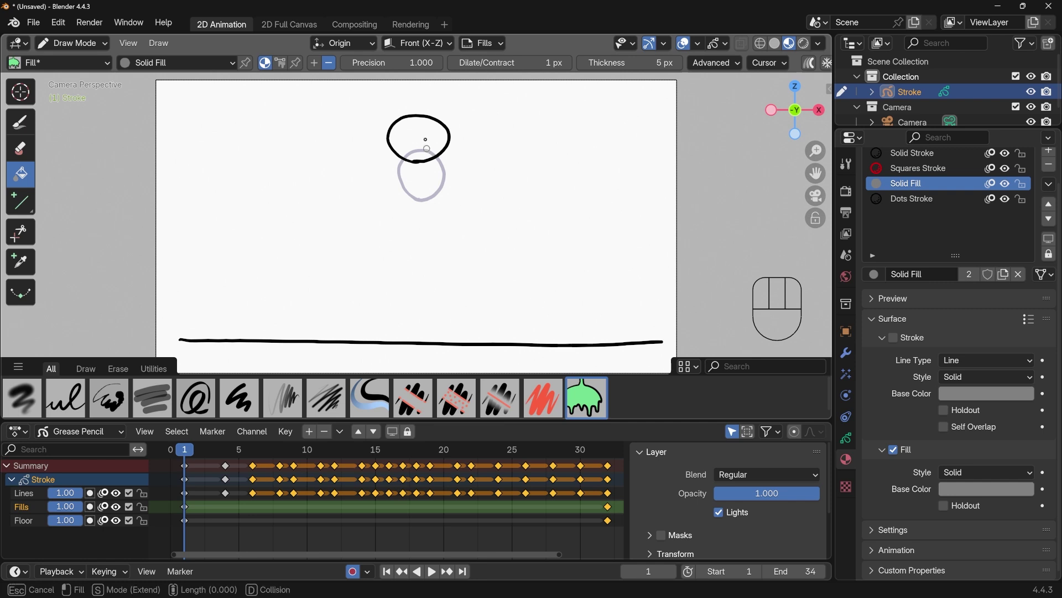
pyautogui.click(425, 132)
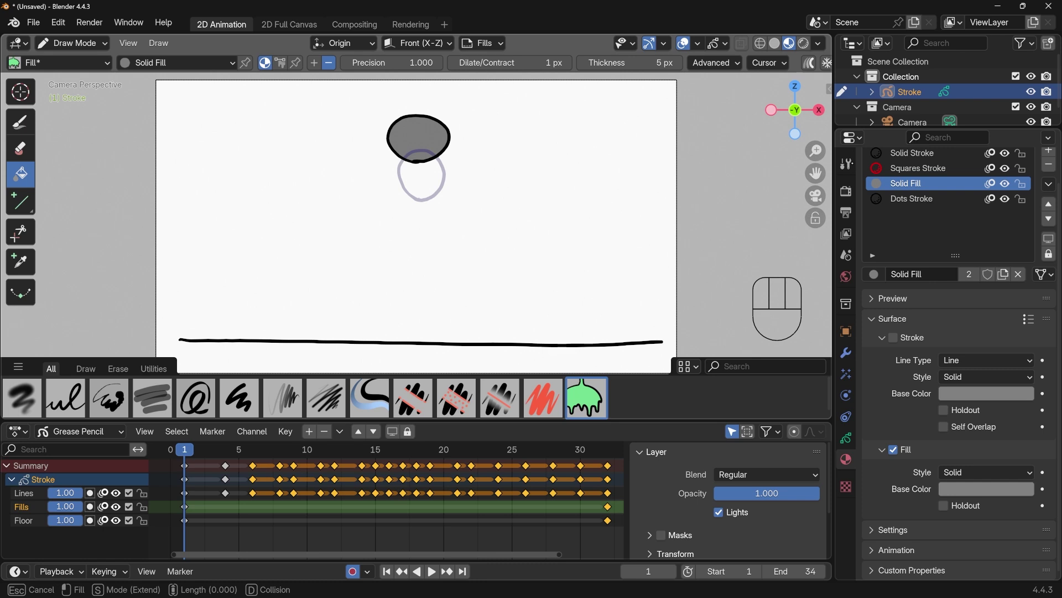
# - Turn off Visual Aids for gap closure in the Fill brush's advanced settings
pyautogui.click(846, 164)
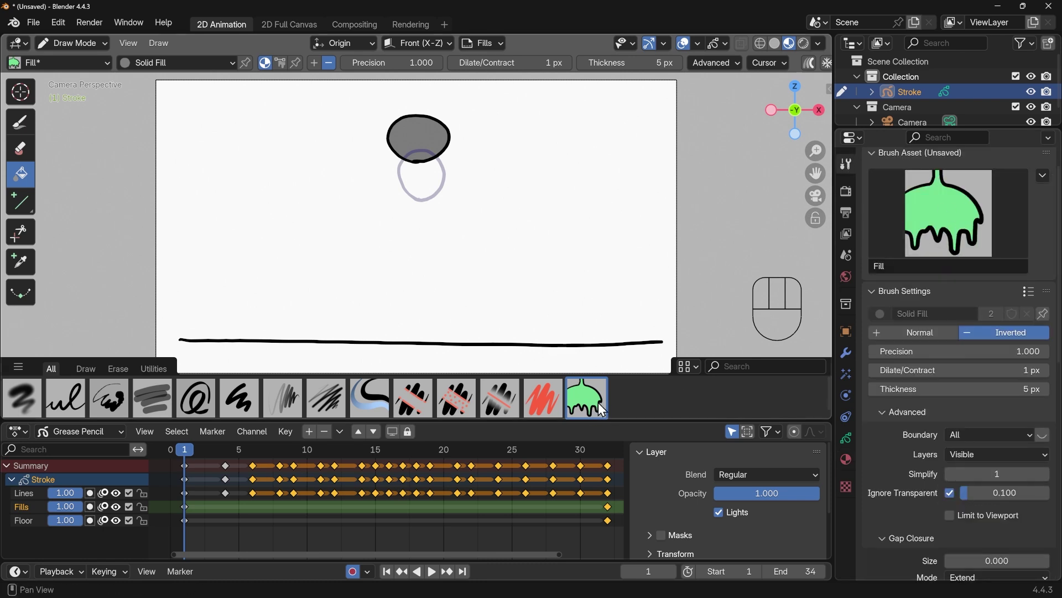
pyautogui.scroll(-3, 885, 354)
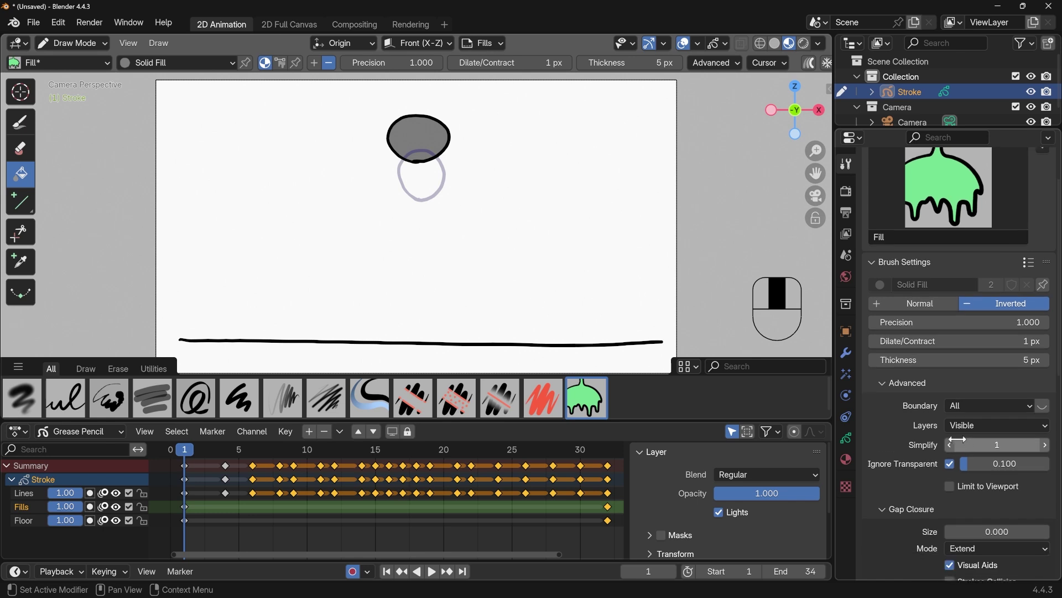
pyautogui.click(886, 345)
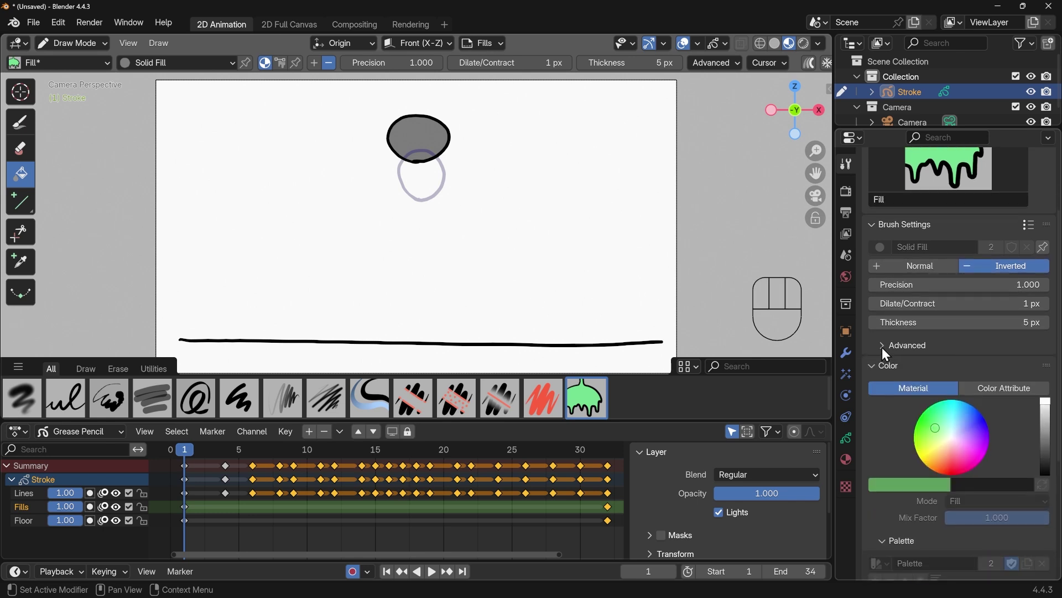
pyautogui.click(884, 346)
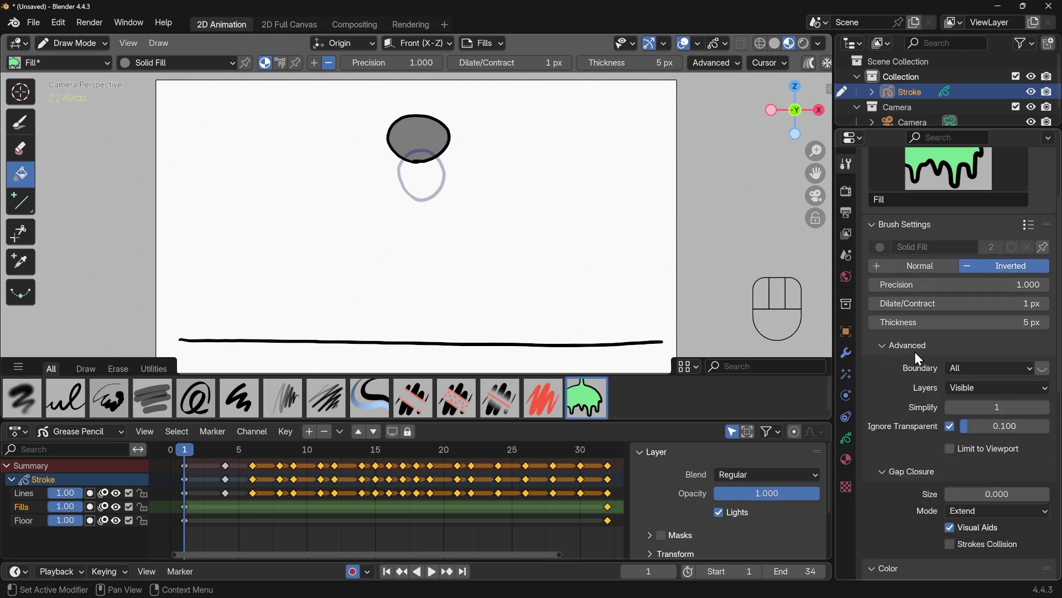
pyautogui.scroll(-3, 973, 454)
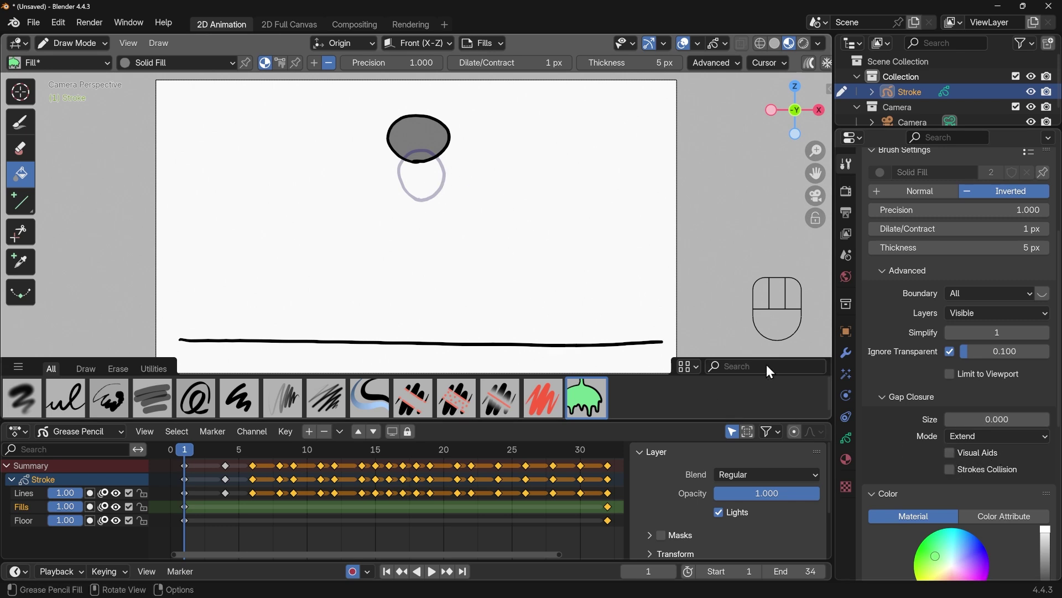
# - Fill the ball on frames 4 and 6 of the Fills layer
pyautogui.scroll(8, 930, 332)
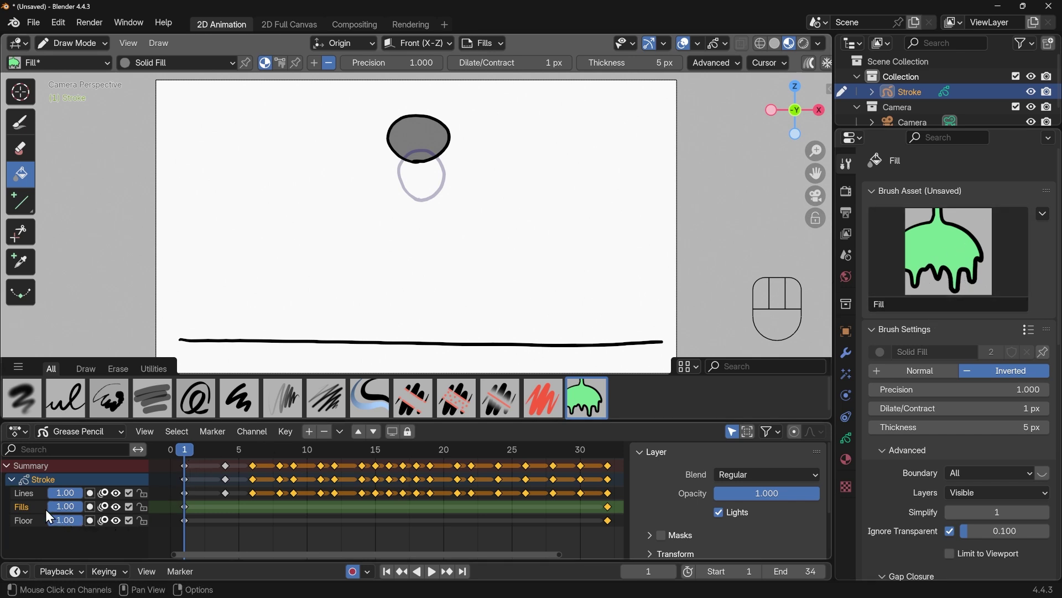
pyautogui.moveTo(198, 453); pyautogui.dragTo(221, 453)
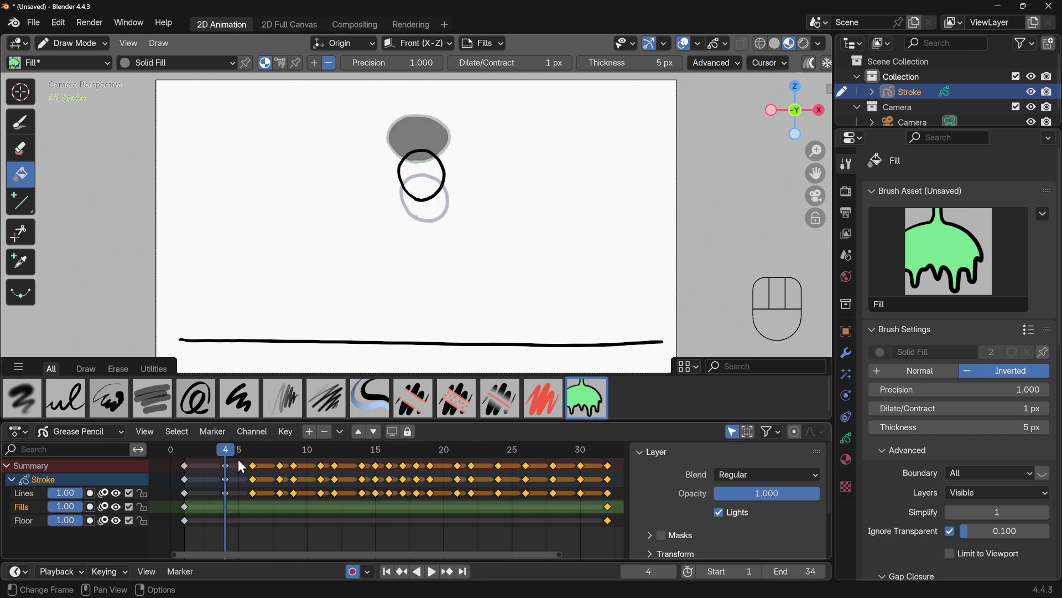
pyautogui.click(421, 174)
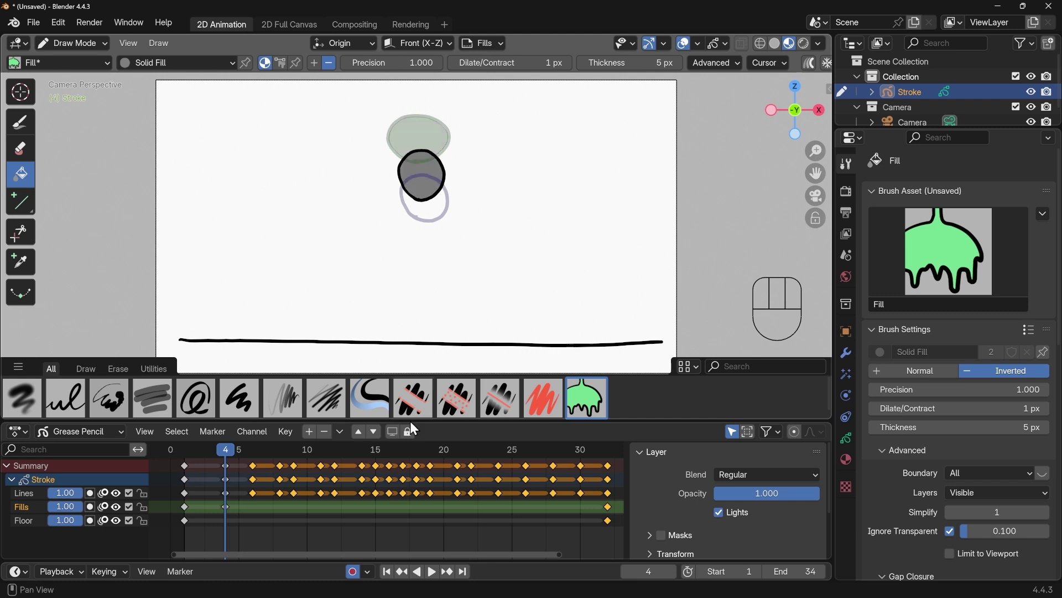
pyautogui.press('space')
pyautogui.press('space')
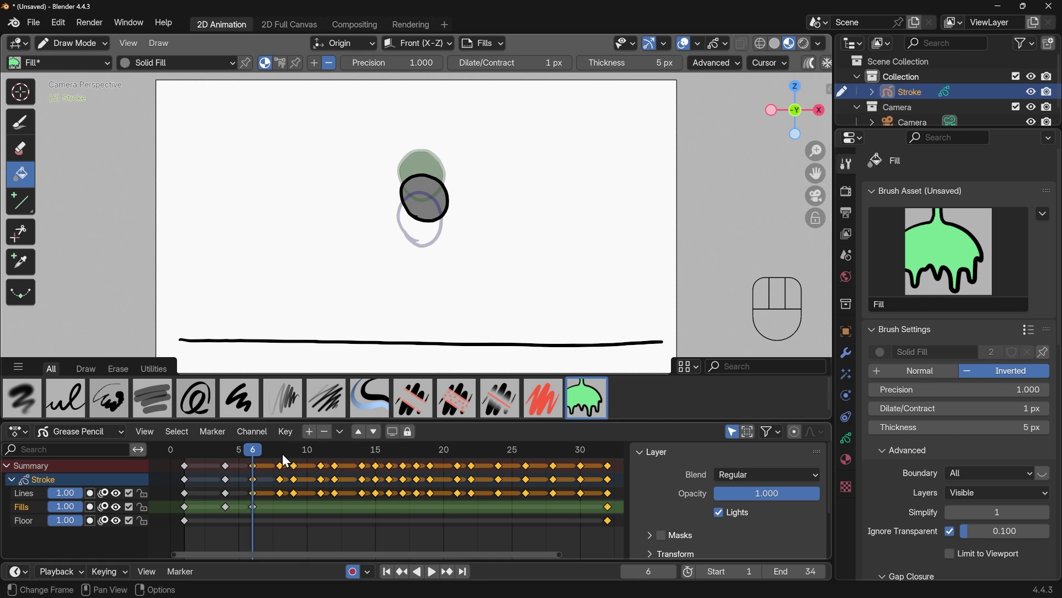
# - Fill the ball's outline on frames 8 and 9 of the Fills layer
pyautogui.press('Right')
pyautogui.press('Right')
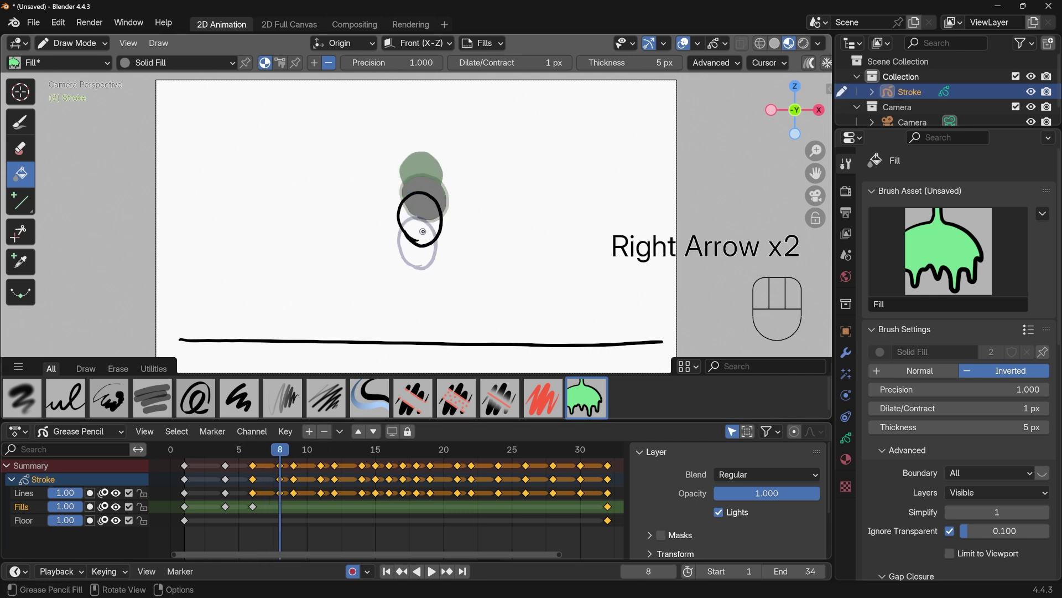
pyautogui.click(423, 231)
pyautogui.press('Right')
pyautogui.press('Right')
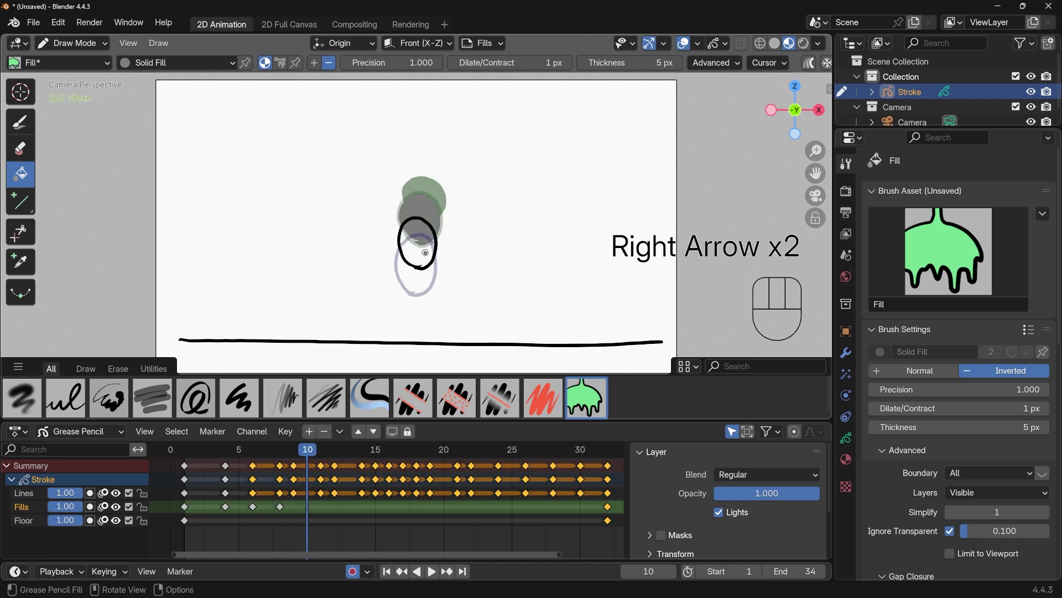
pyautogui.press('Right')
pyautogui.press('Left')
pyautogui.press('Left')
pyautogui.click(425, 256)
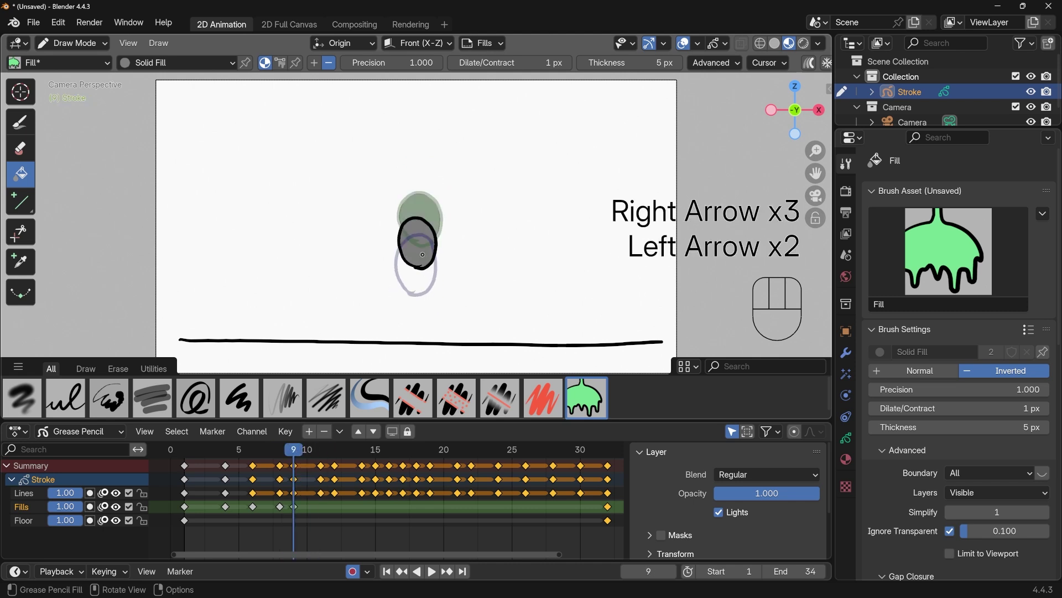
# - Fill the falling and squashing ball on frames 11, 12, 14 and 15 of the Fills layer
pyautogui.press('Right')
pyautogui.press('Right')
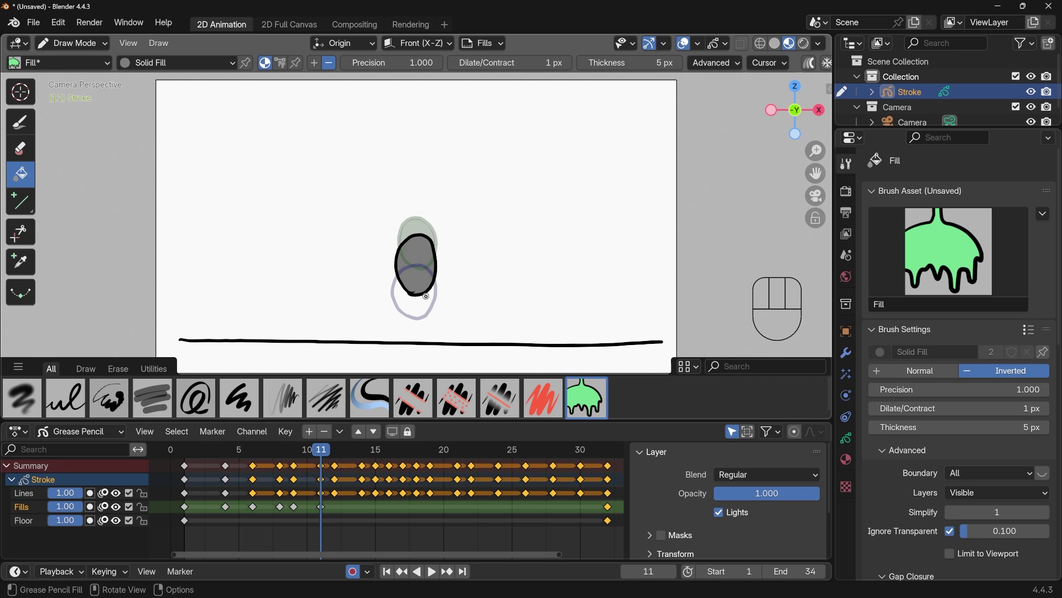
pyautogui.press('Right')
pyautogui.press('Right')
pyautogui.press('Right')
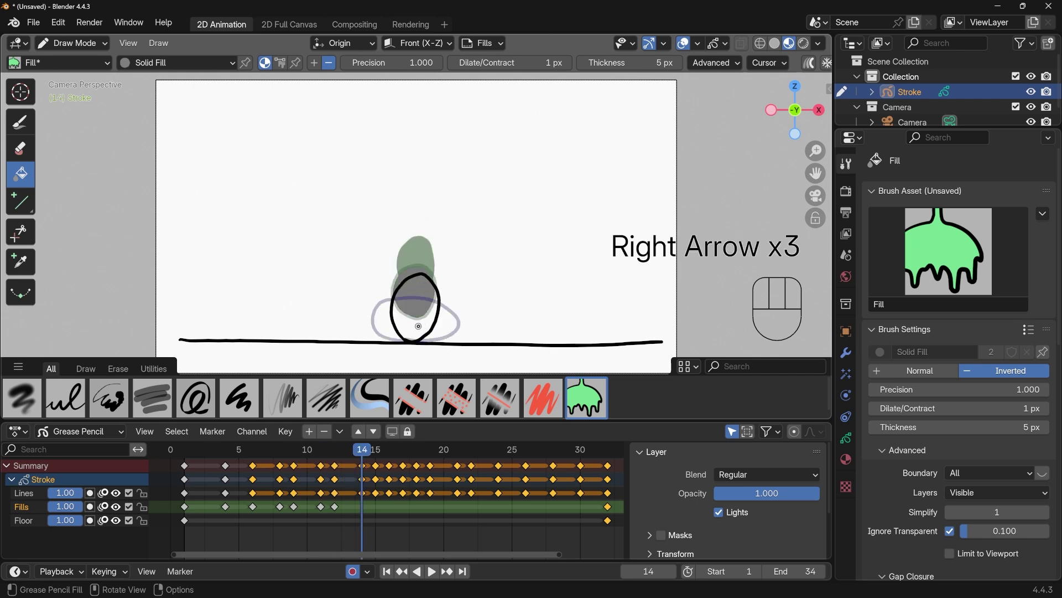
pyautogui.click(418, 325)
pyautogui.press('Right')
pyautogui.click(445, 326)
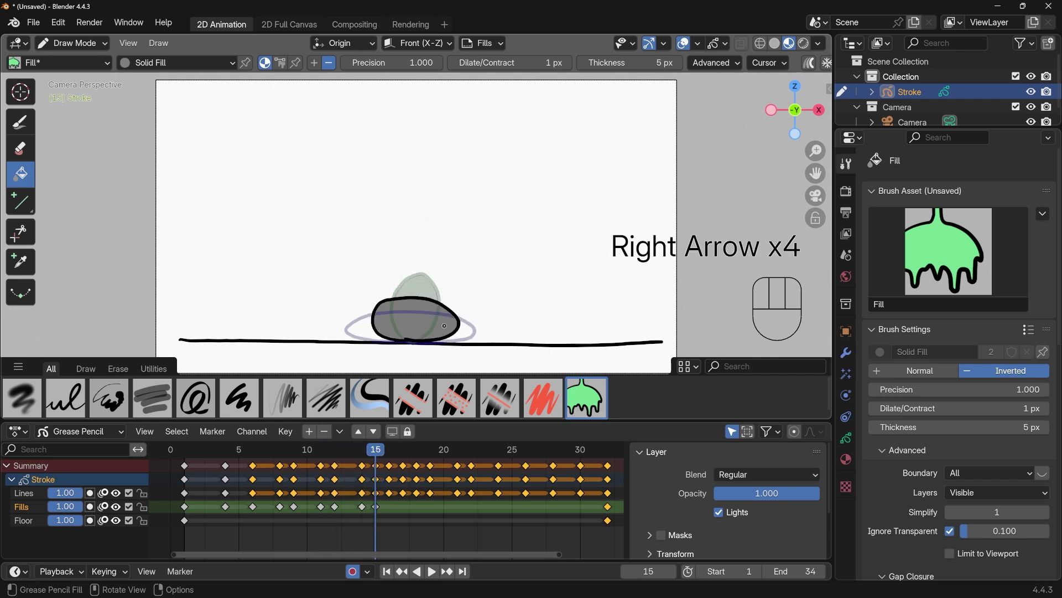
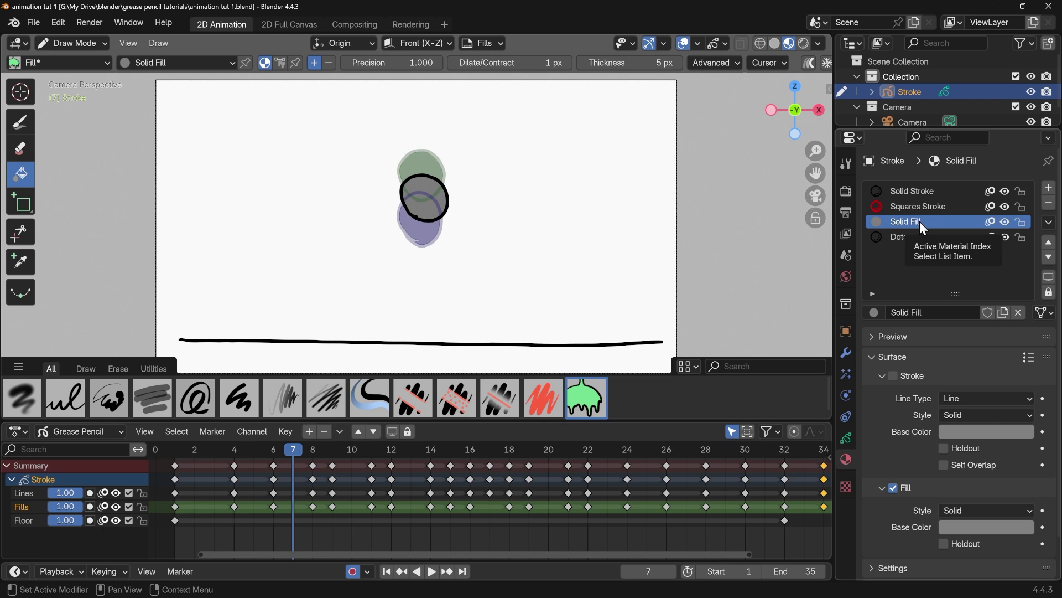
# - Set the Solid Fill material's fill base color to dark blue, and review the recolored ball across the animation
pyautogui.click(974, 529)
pyautogui.moveTo(959, 357); pyautogui.dragTo(989, 302)
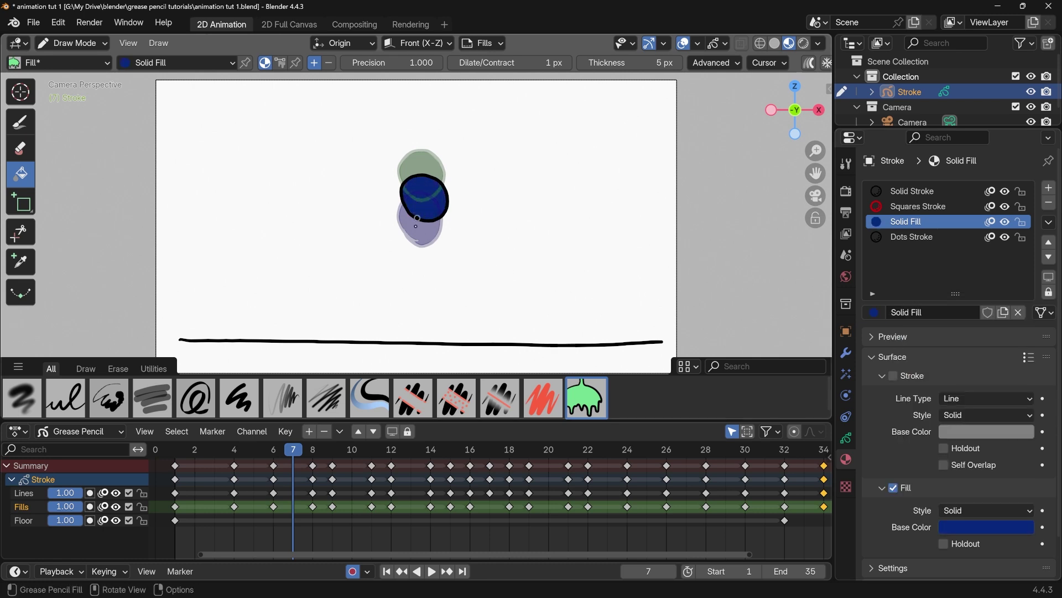
pyautogui.press('space')
pyautogui.moveTo(343, 453); pyautogui.dragTo(616, 439)
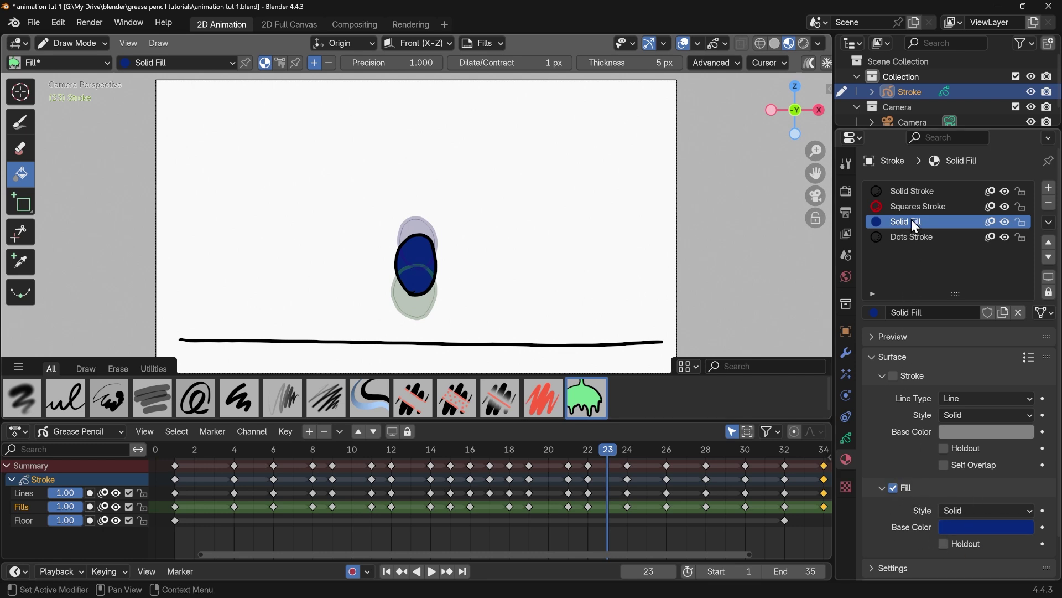
# - Set the Solid Stroke material's stroke base color to crimson, hex A50038FF
pyautogui.click(912, 194)
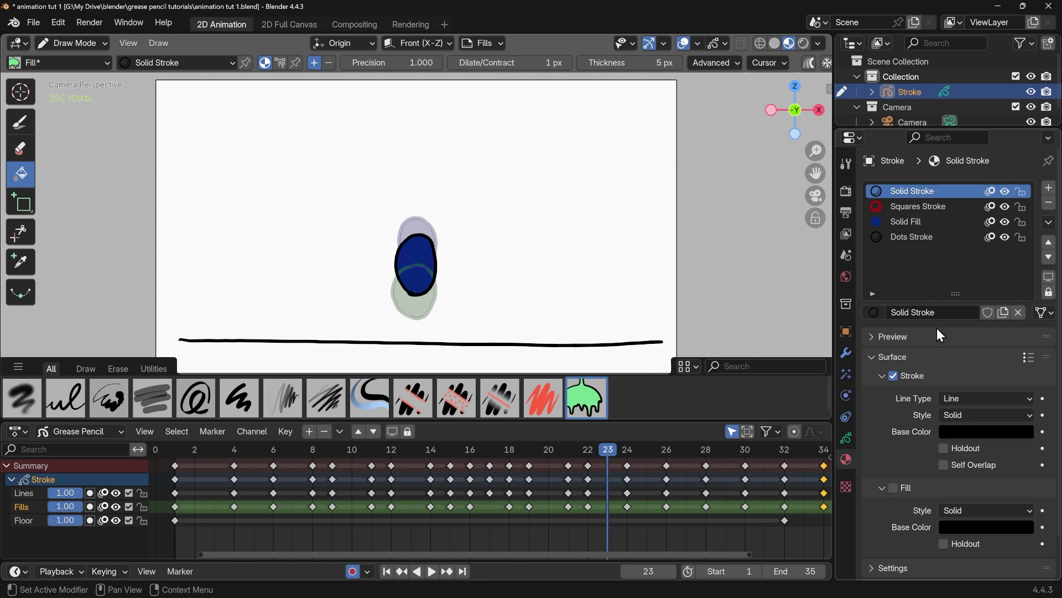
pyautogui.click(980, 432)
pyautogui.moveTo(1022, 248); pyautogui.dragTo(1023, 201)
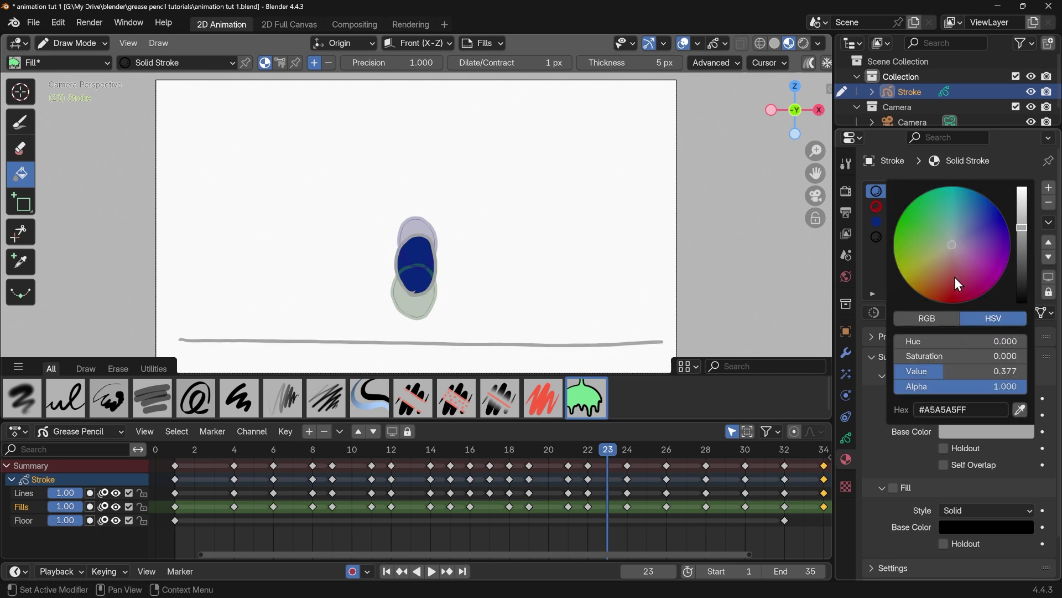
pyautogui.click(972, 300)
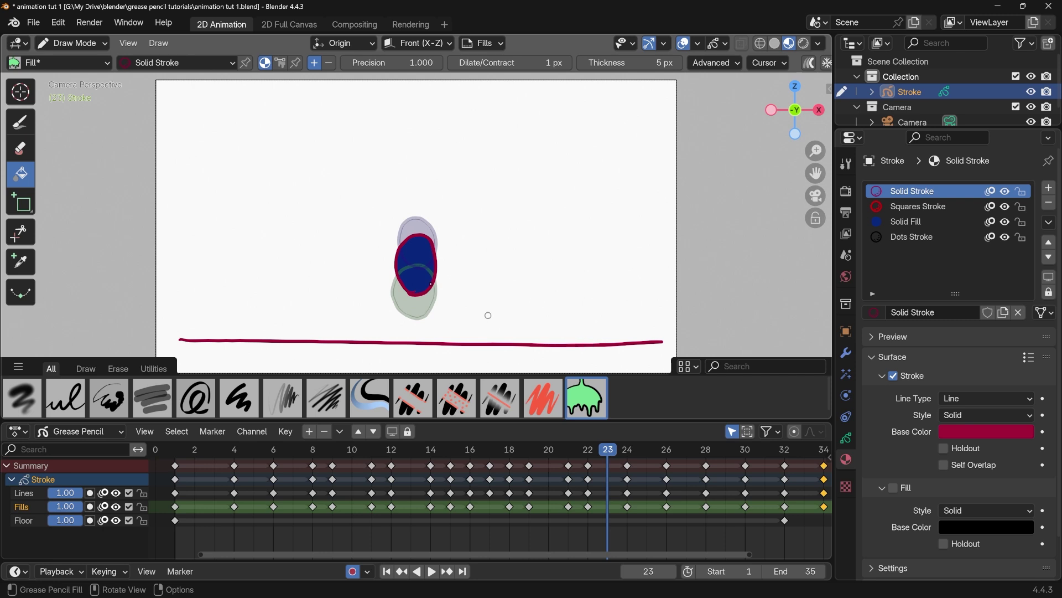
# - Switch to the Draw tool with the Ink Pen brush, and look over its stroke material and the timeline's keyframes
pyautogui.click(25, 131)
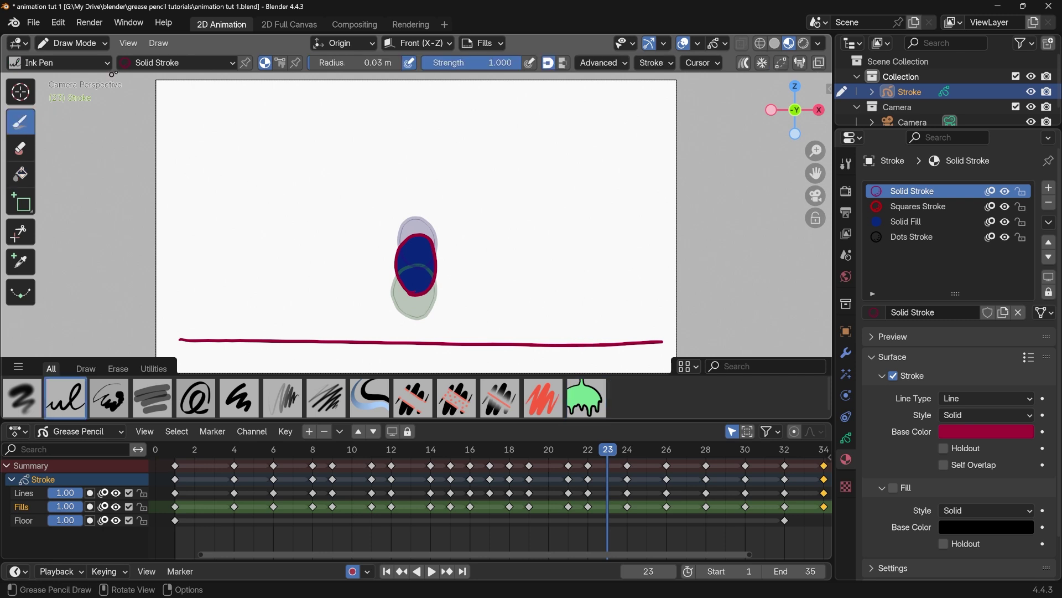
pyautogui.click(153, 65)
pyautogui.moveTo(195, 451); pyautogui.dragTo(591, 448)
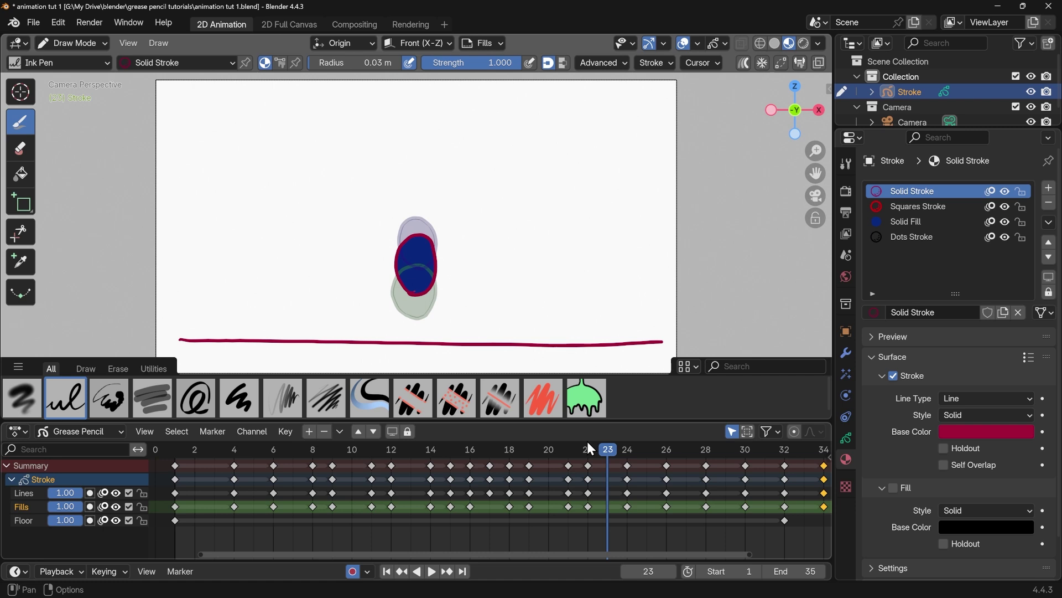
# - Set the Solid Stroke material's stroke base color back to black, and play the animation
pyautogui.click(965, 431)
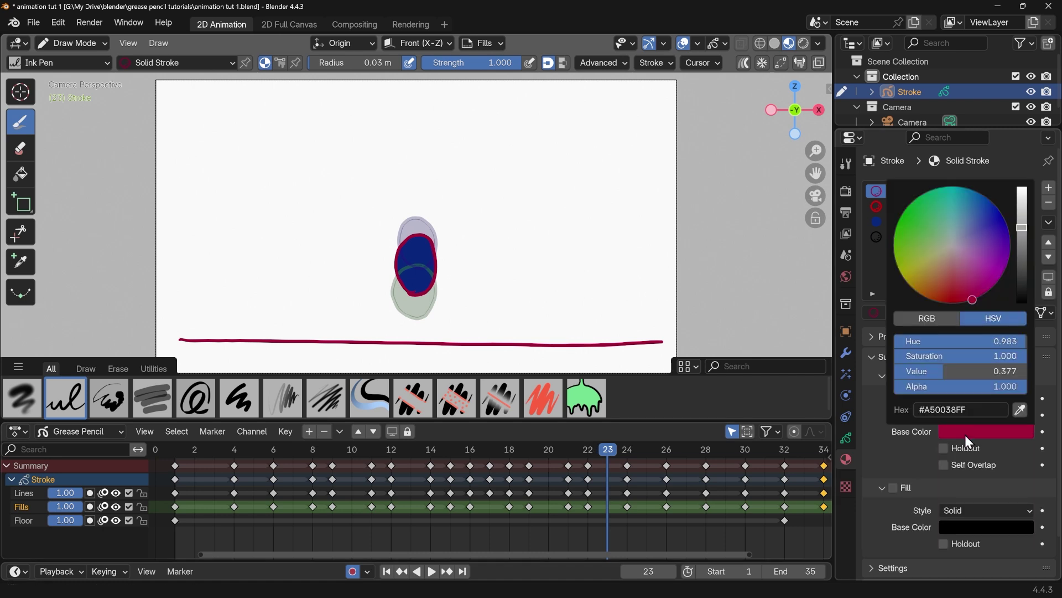
pyautogui.moveTo(1019, 239); pyautogui.dragTo(1021, 302)
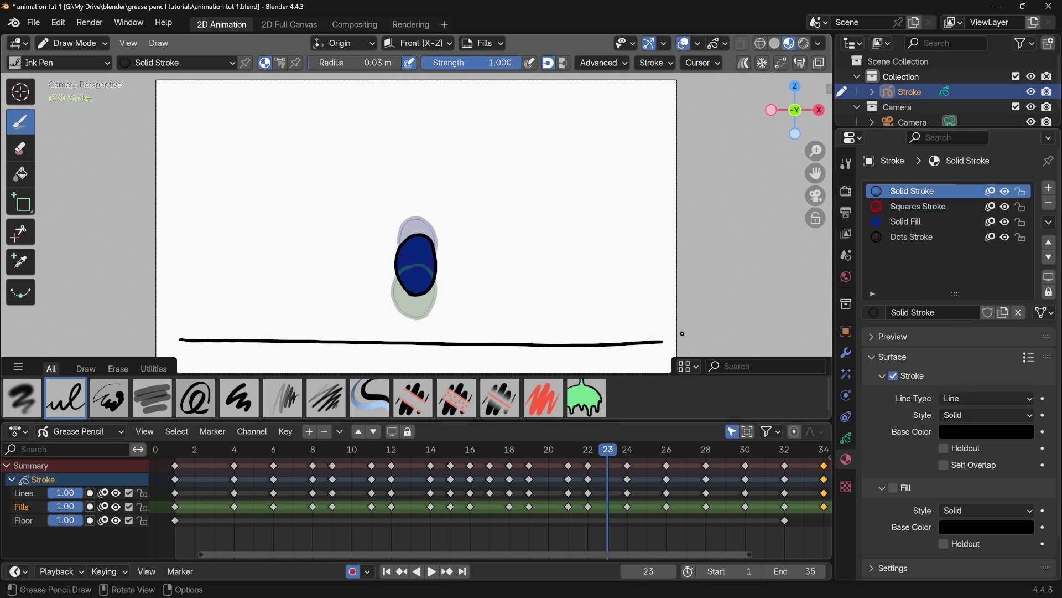
pyautogui.press('space')
# - On frame 8 in Edit Mode, select the whole ball with its outline and fill, and move it slightly to the left
pyautogui.moveTo(310, 456)
pyautogui.mouseDown()
pyautogui.moveTo(277, 460)
pyautogui.moveTo(338, 462)
pyautogui.moveTo(316, 467)
pyautogui.mouseUp()
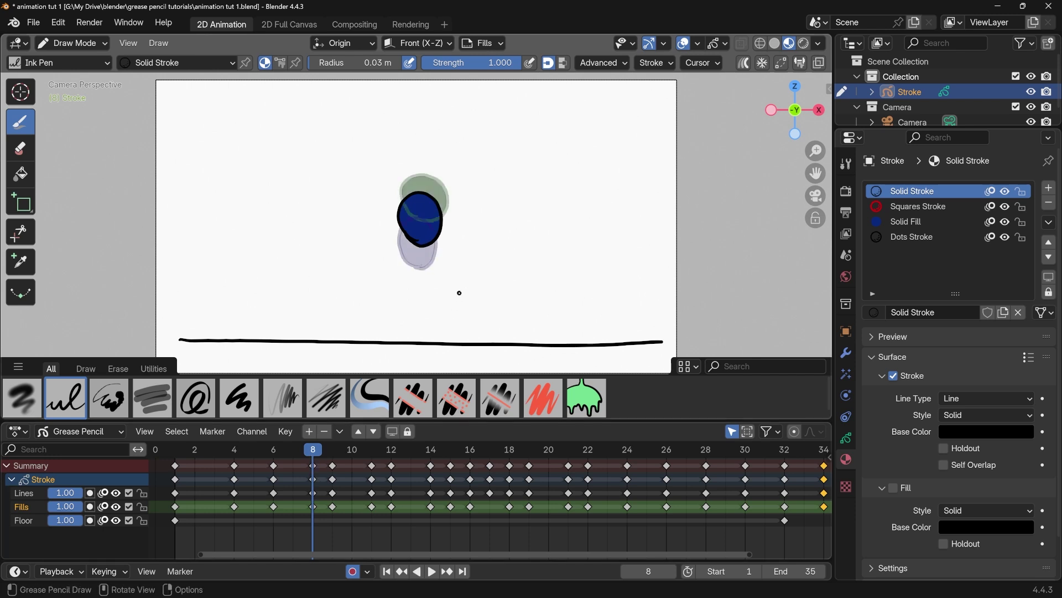
pyautogui.click(100, 46)
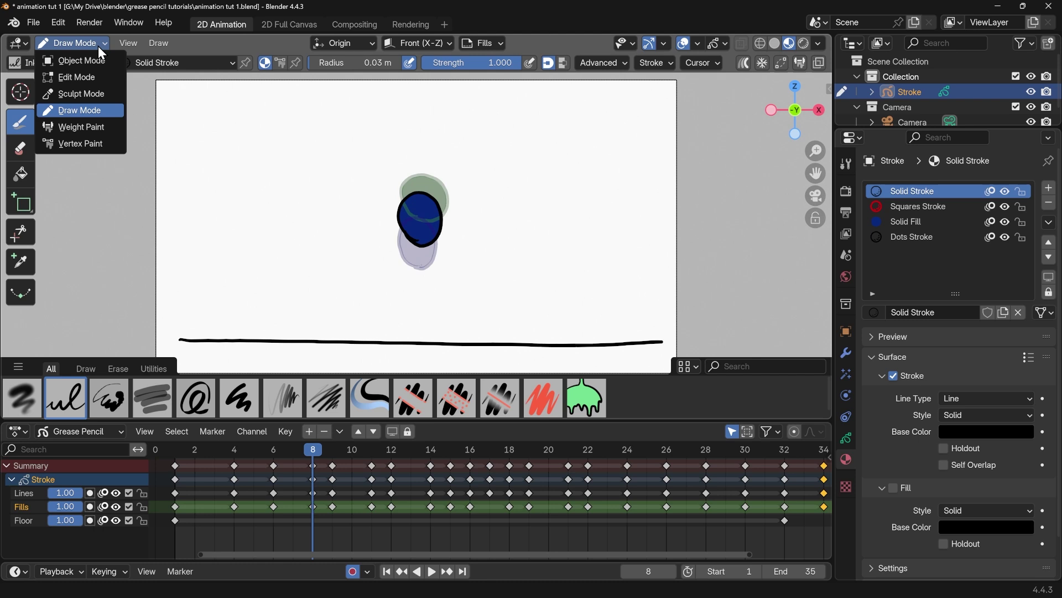
pyautogui.click(94, 77)
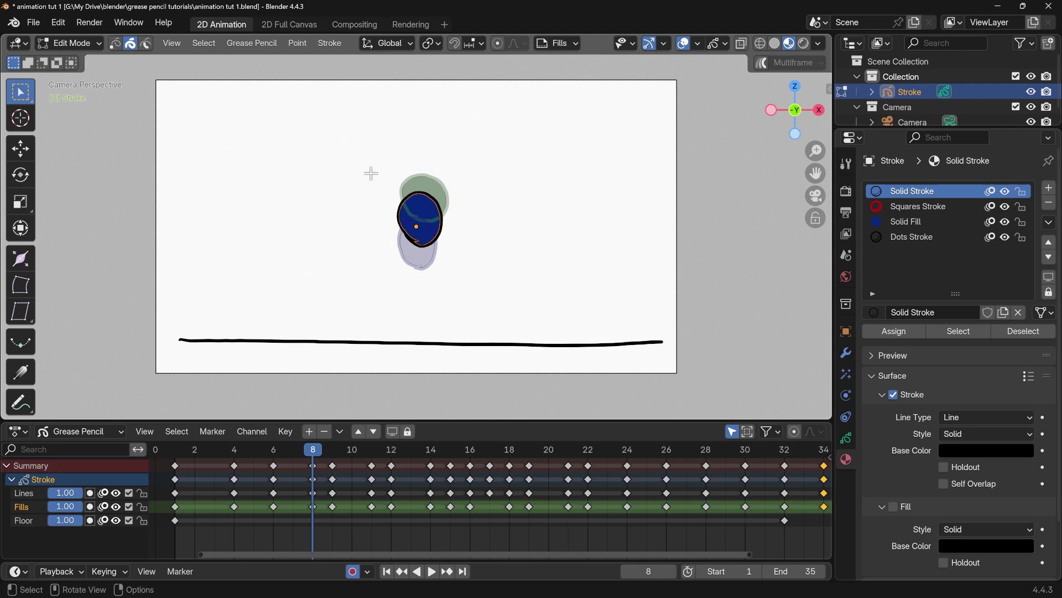
pyautogui.moveTo(370, 173); pyautogui.dragTo(485, 257)
pyautogui.press('g')
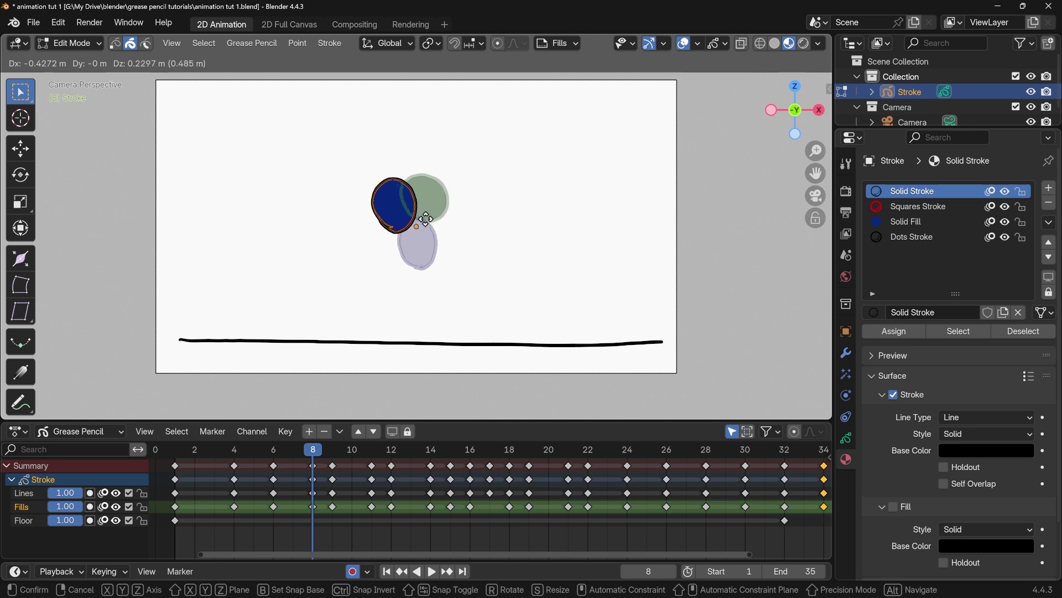
pyautogui.click(446, 231)
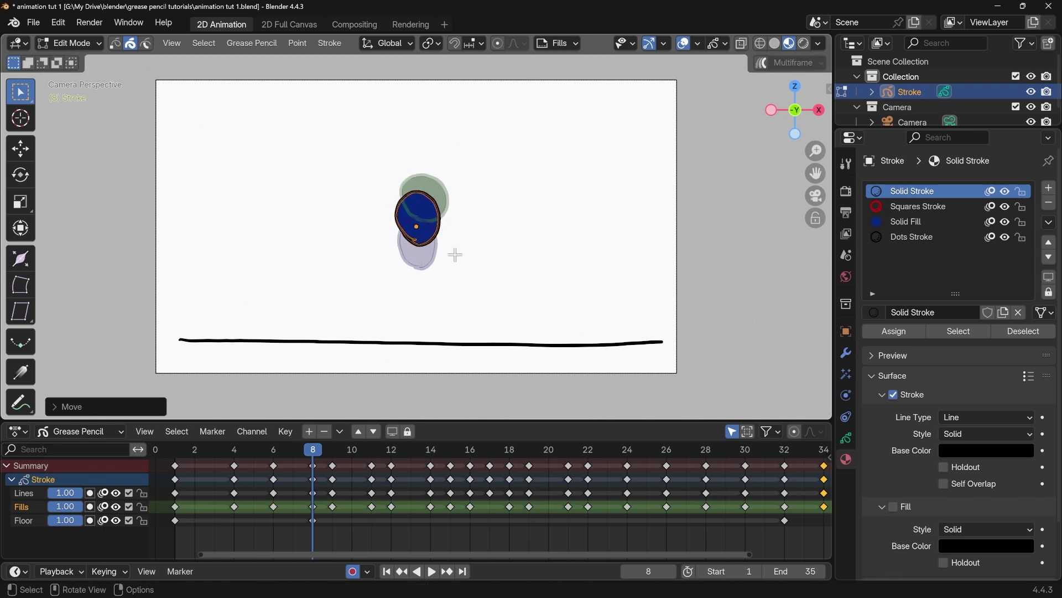
# - Go back to an earlier frame and adjust the position of the ball's drawing there
pyautogui.moveTo(321, 453); pyautogui.dragTo(237, 450)
pyautogui.press('g')
pyautogui.click(441, 221)
# - Play the animation from an early frame to review the ball's adjusted motion
pyautogui.press('space')
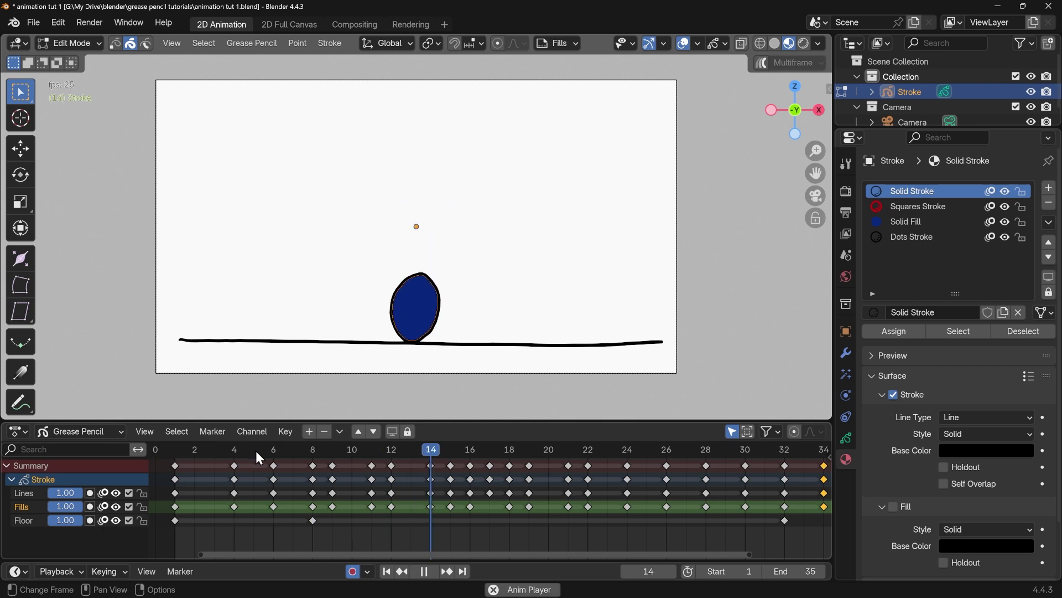
pyautogui.press('space')
pyautogui.click(231, 452)
pyautogui.press('space')
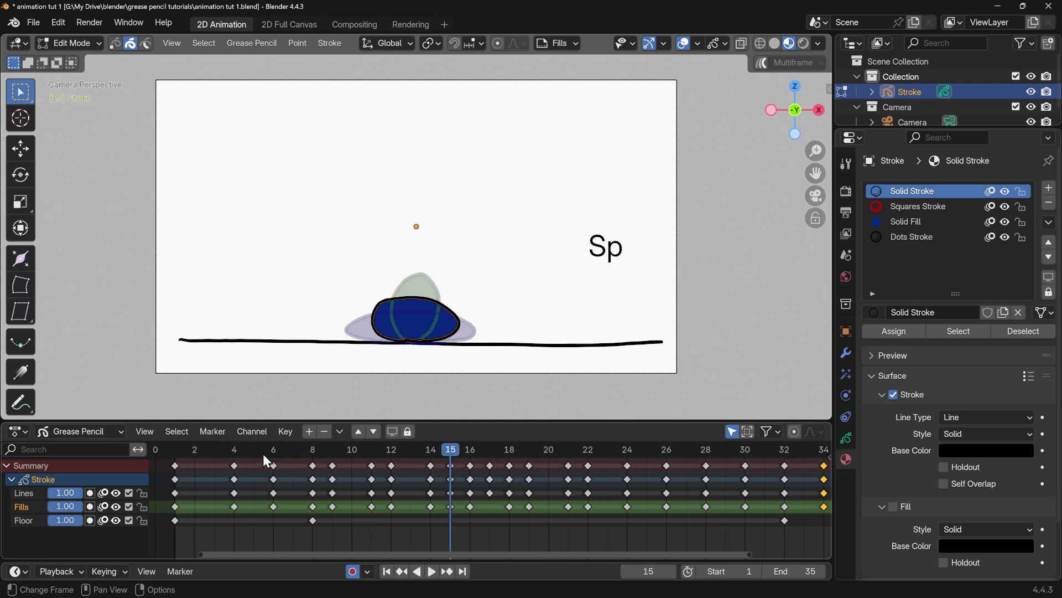